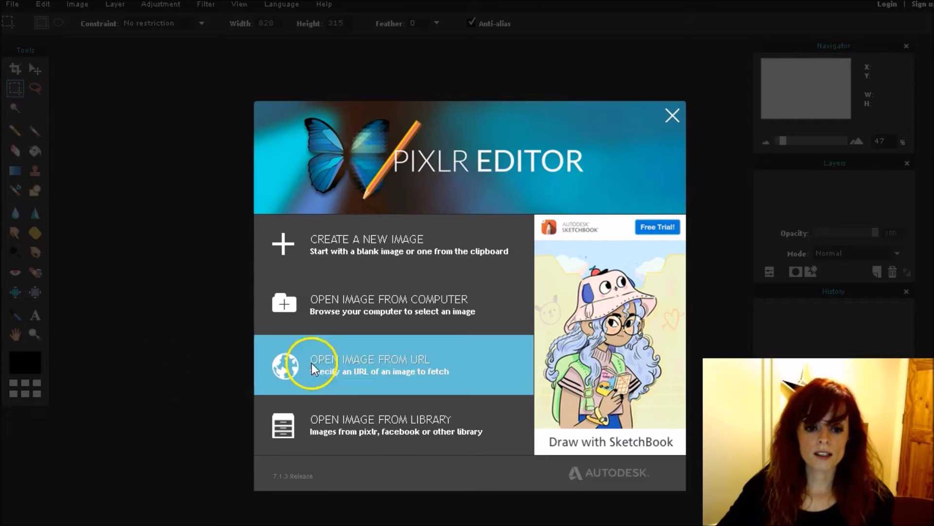
Open the hay-field jpg photo (2048×928 px) from the computer as the Background layer.
left_click(501, 298)
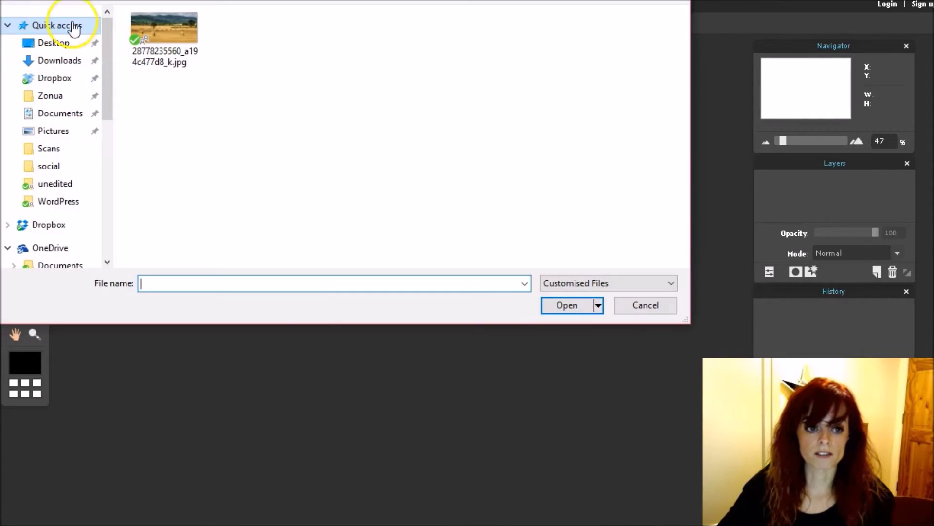
left_click(183, 29)
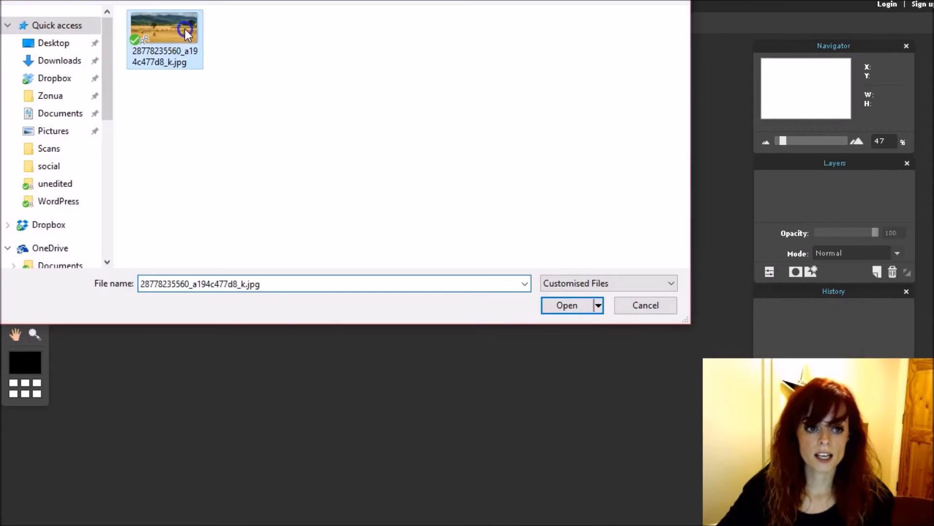
left_click(571, 303)
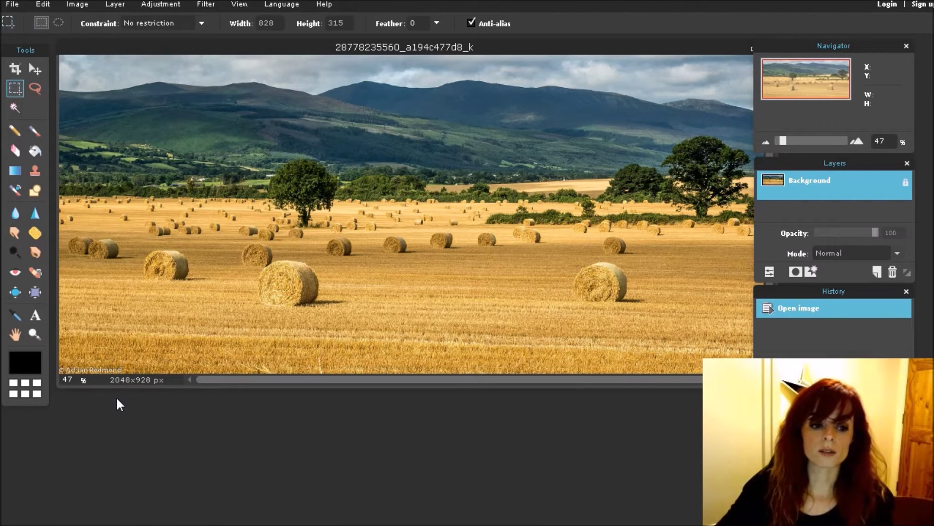
Resize the image to 828 px wide with proportions constrained, giving 828×375.
left_click(80, 6)
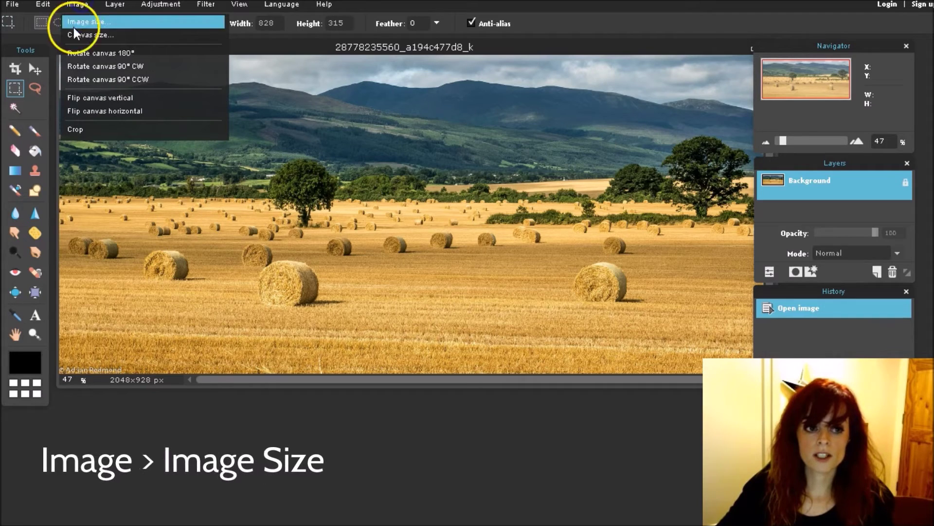
left_click(122, 21)
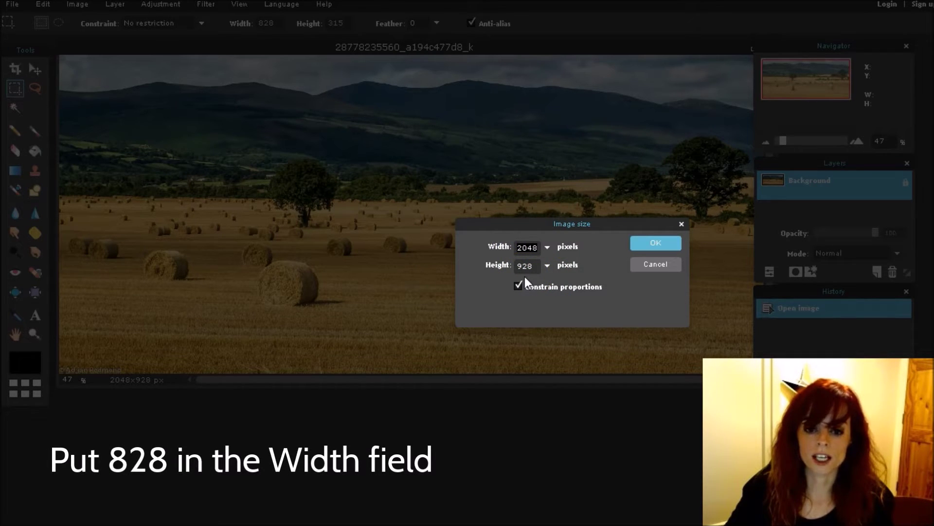
type("8")
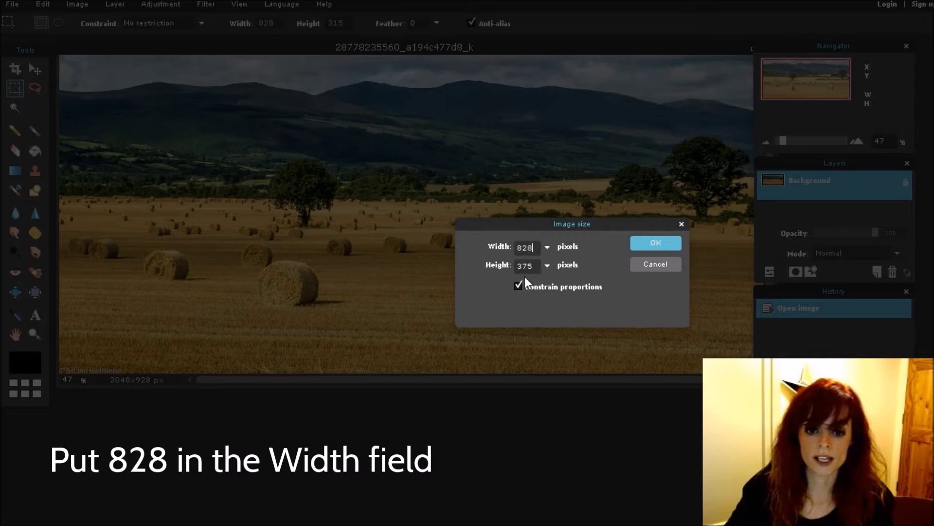
left_click(665, 248)
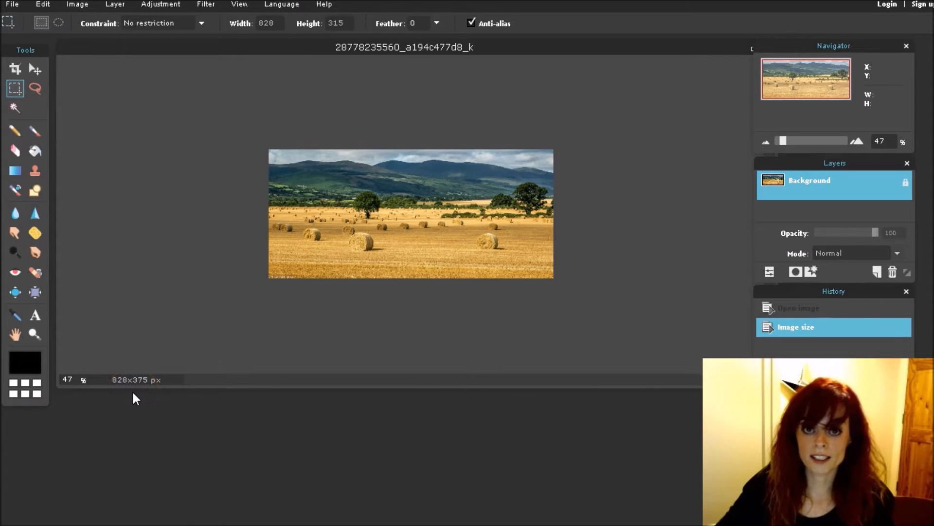
Set the view zoom to 100% using the zoom field and Navigator value.
scroll(178, 354, "down", 1)
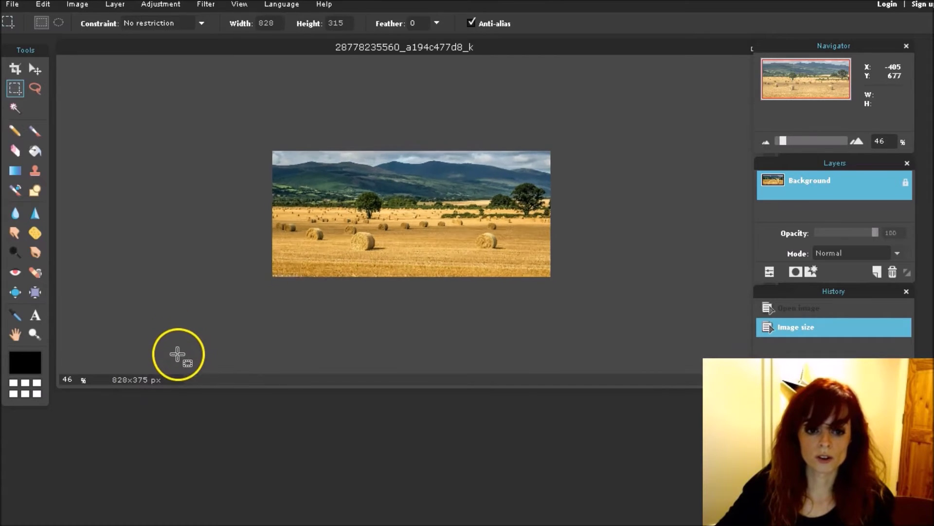
scroll(177, 353, "up", 2)
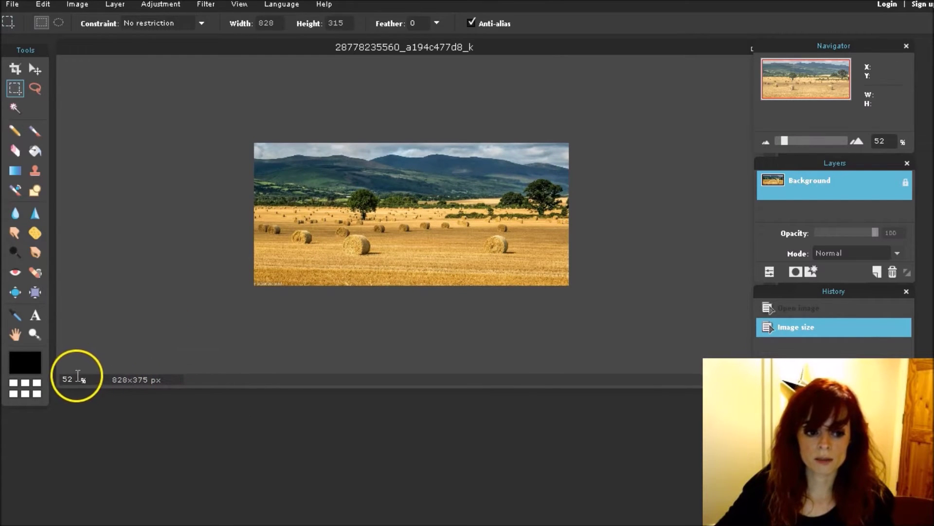
key("BackSpace")
key("BackSpace")
type("100")
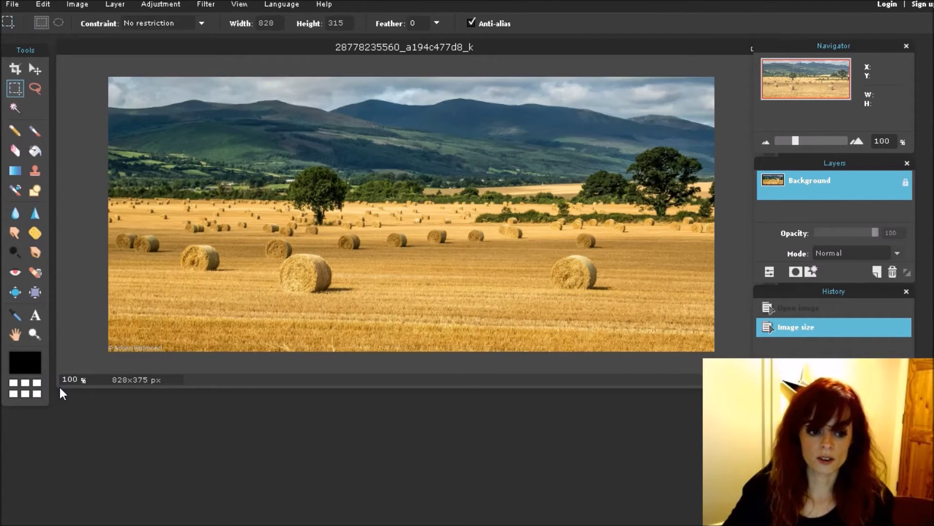
mouse_move(800, 138)
left_mouse_down()
mouse_move(807, 138)
mouse_move(798, 139)
left_mouse_up()
double_click(882, 141)
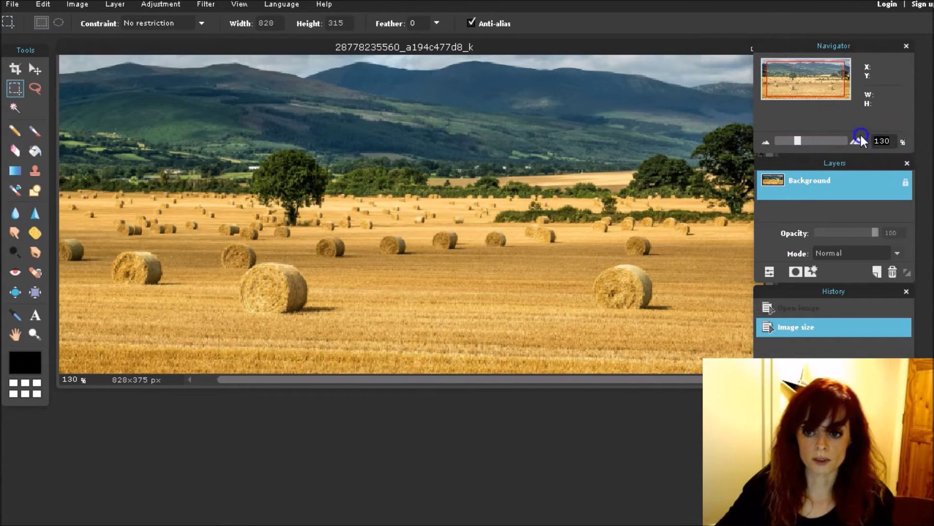
type("100")
key("Return")
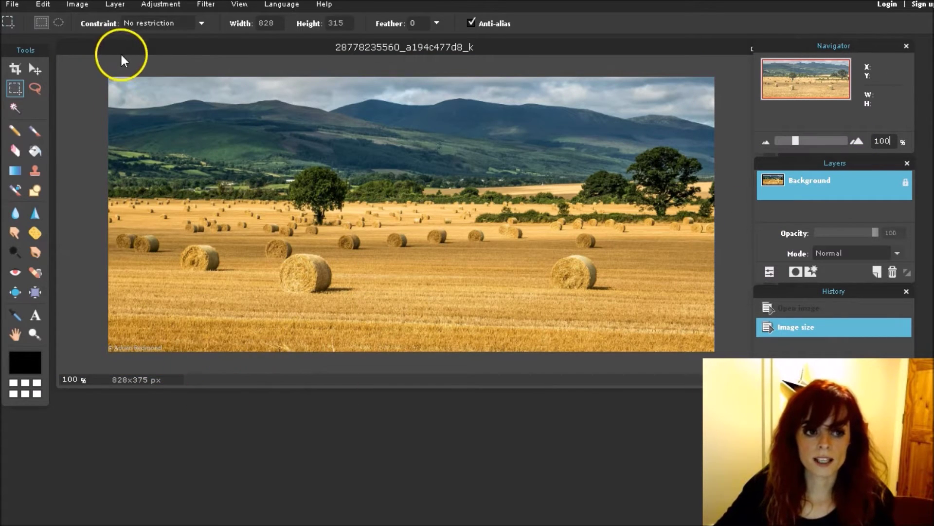
Try the lasso, move, crop and magic wand tools, ending on the Rectangular Marquee.
left_click(31, 86)
left_click(32, 70)
left_click(16, 68)
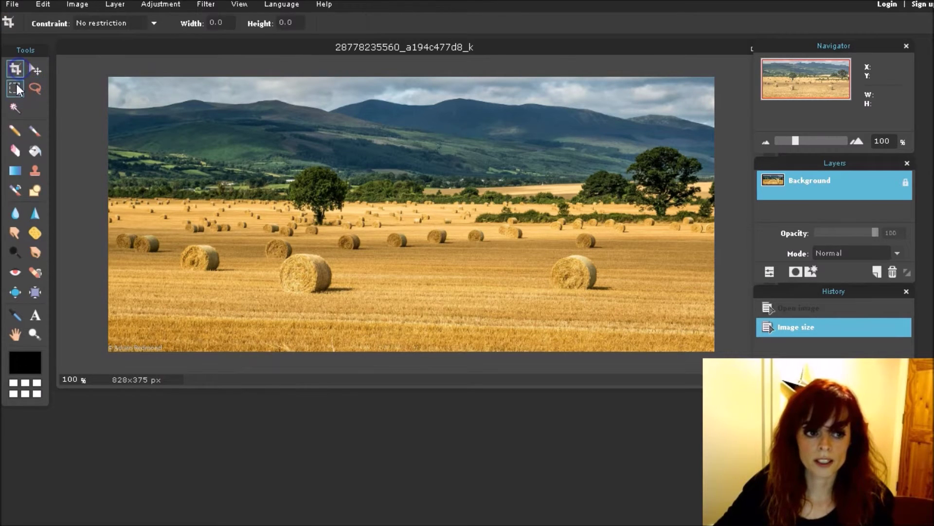
left_click(15, 88)
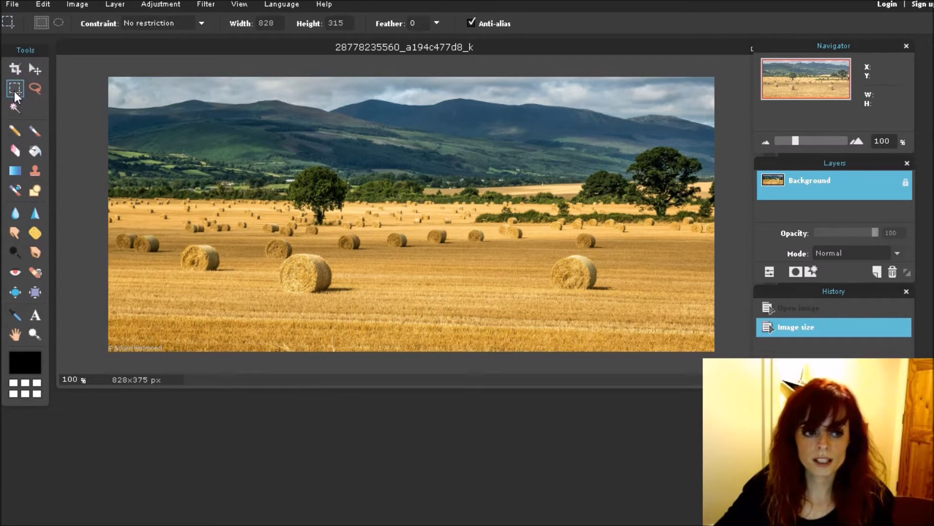
left_click(15, 68)
left_click(33, 69)
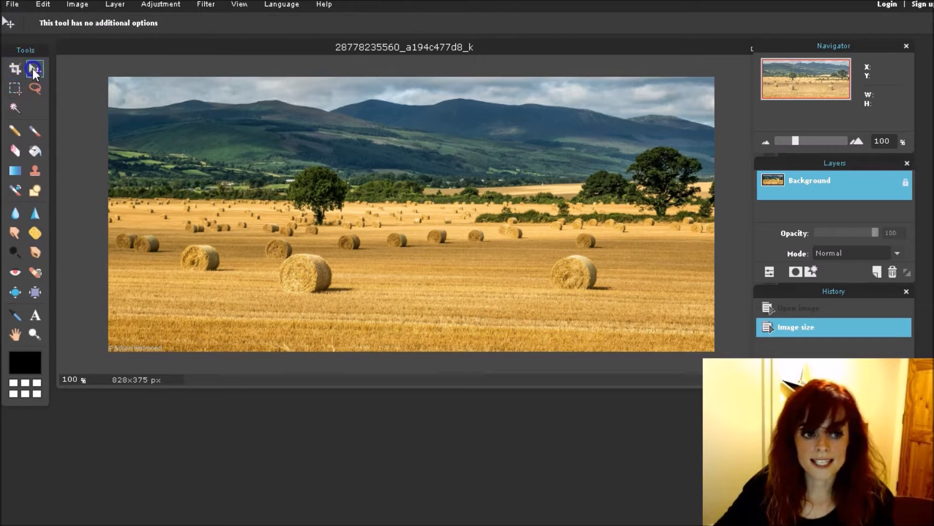
left_click(34, 88)
left_click(15, 107)
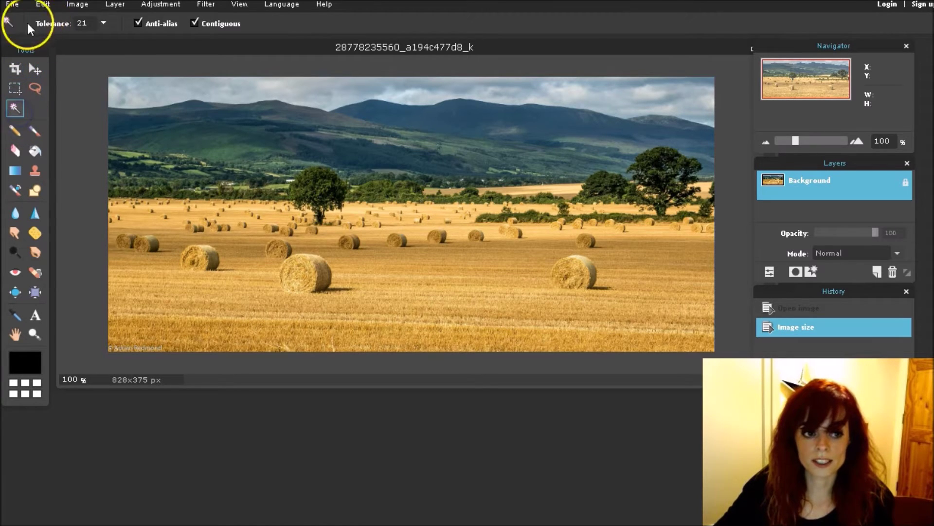
left_click(15, 88)
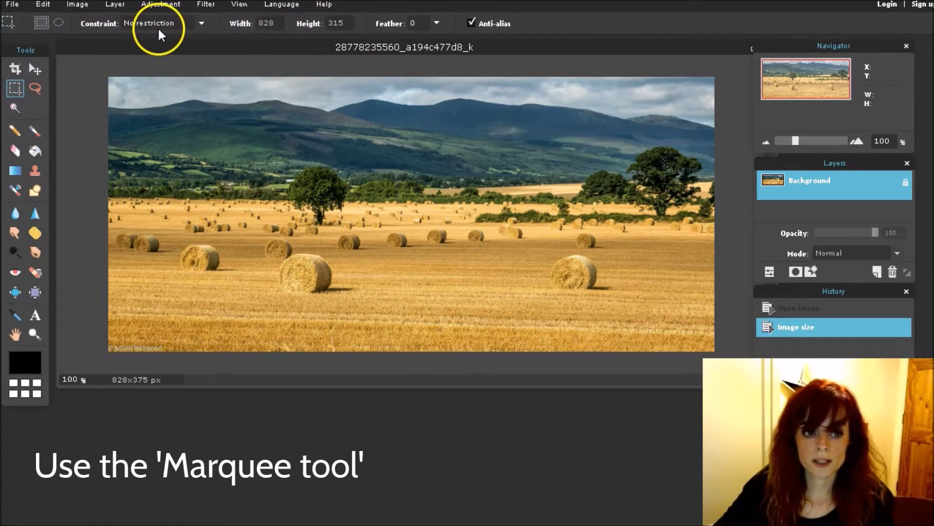
Drag test rectangular selections, ending with a small 54×97 box above the tree line.
left_click_drag(167, 113, 171, 190)
mouse_move(224, 117)
left_mouse_down()
mouse_move(286, 137)
mouse_move(334, 172)
mouse_move(334, 229)
mouse_move(420, 225)
mouse_move(410, 225)
left_mouse_up()
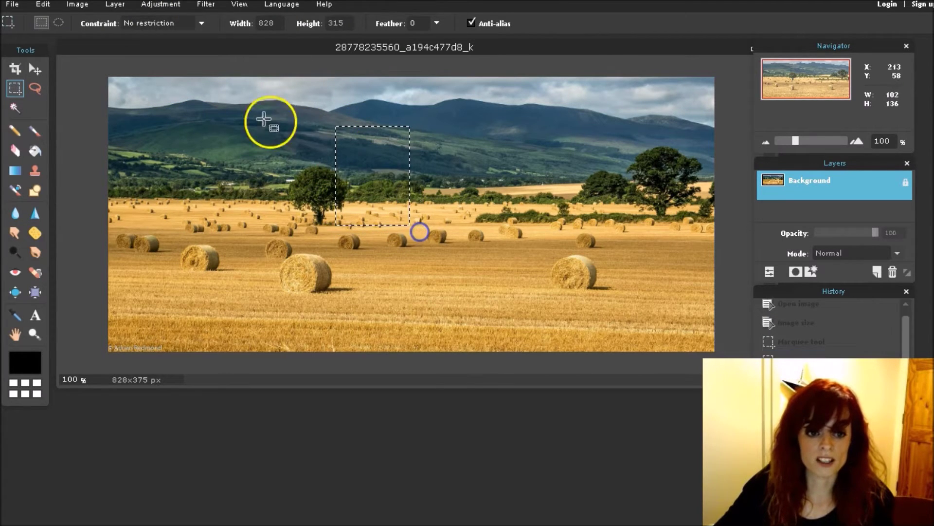
left_click_drag(264, 119, 312, 200)
left_click_drag(361, 133, 398, 203)
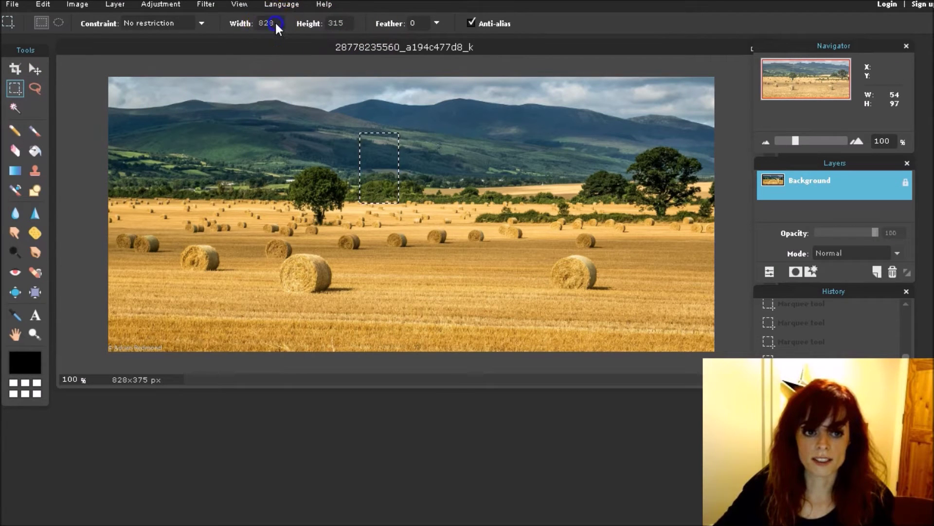
Set the marquee to a fixed 828×315 size and place it at the photo's top-left.
left_click(199, 22)
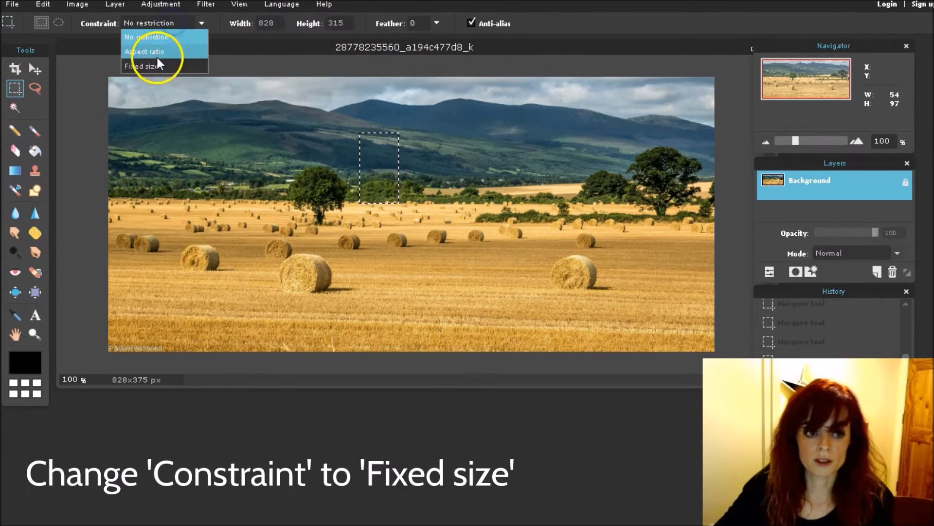
left_click(153, 65)
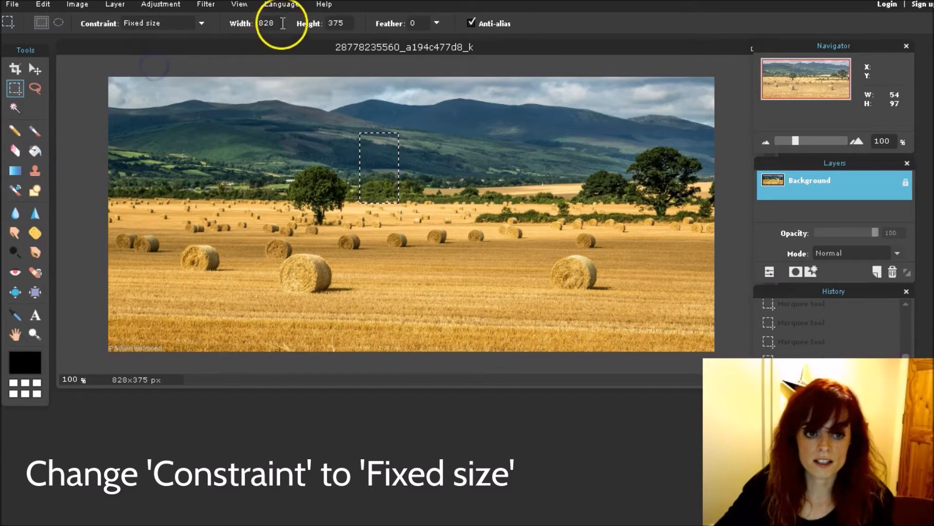
left_click(348, 23)
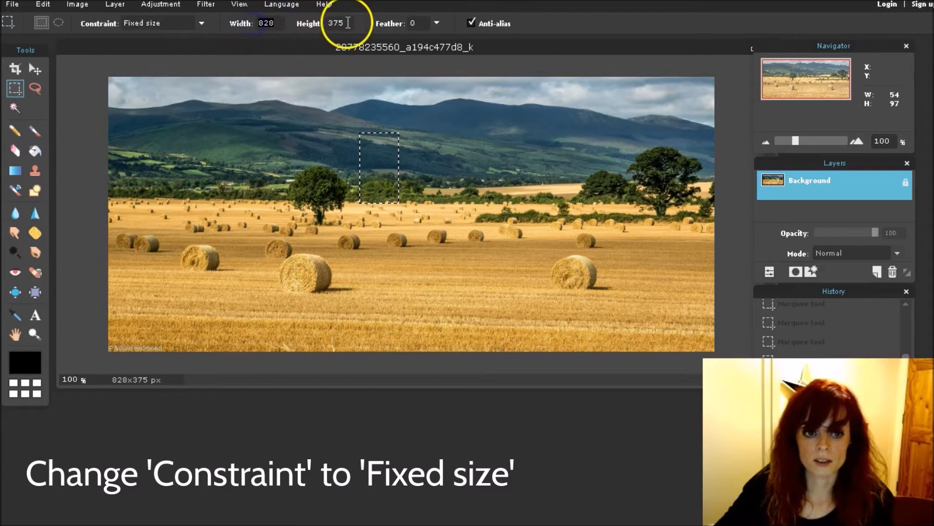
key("BackSpace")
key("BackSpace")
key("BackSpace")
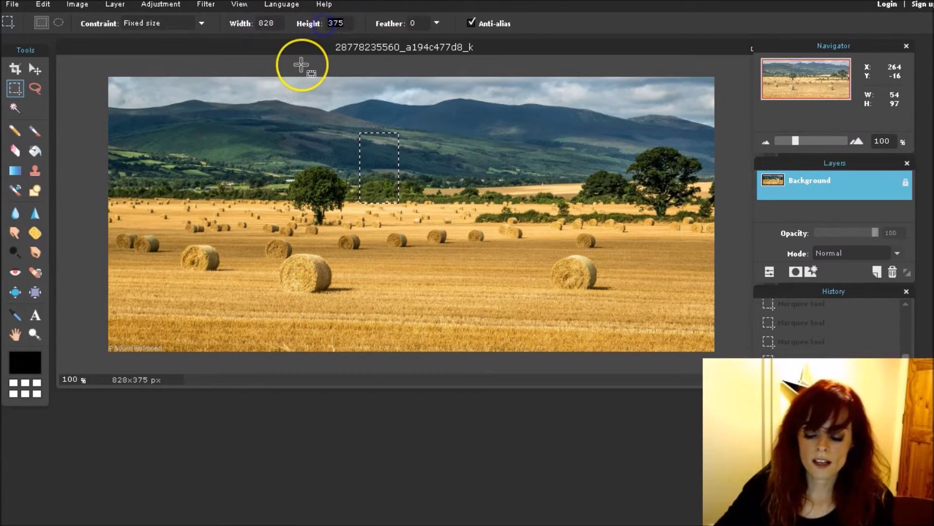
type("3")
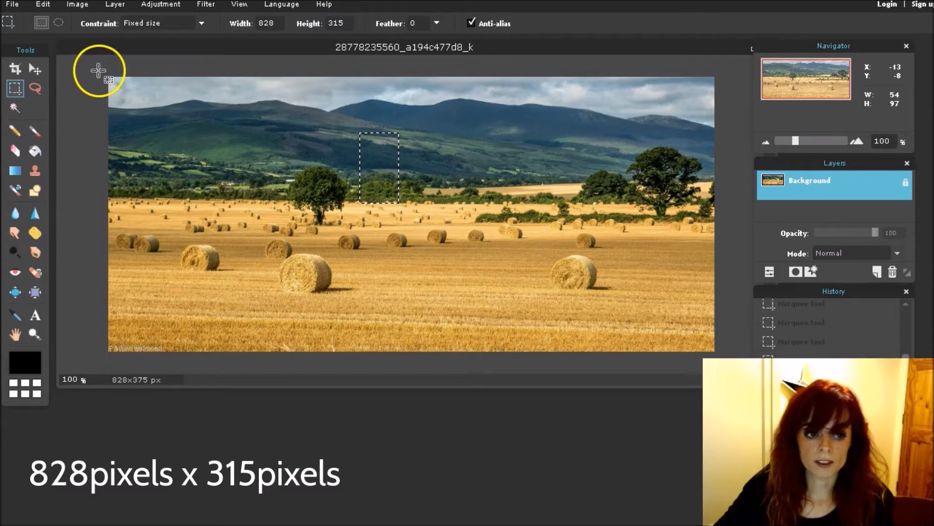
left_click_drag(98, 71, 93, 81)
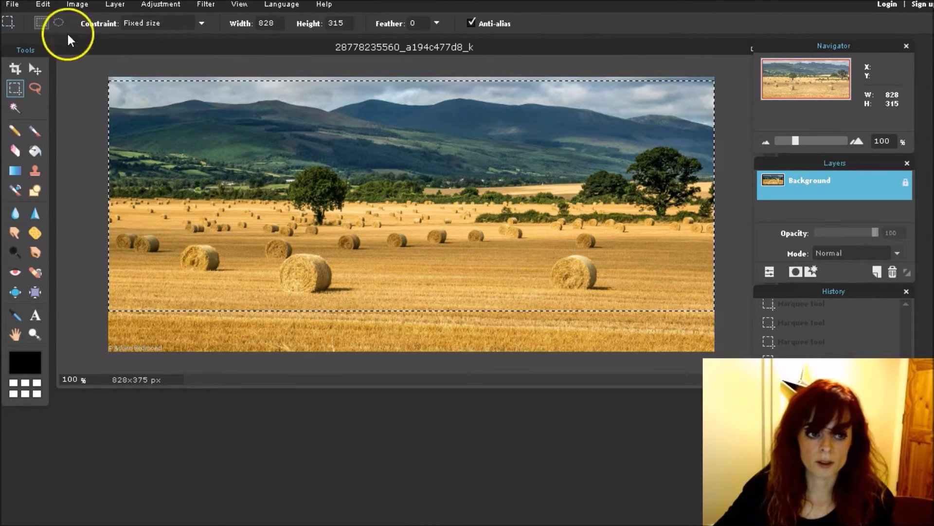
Crop the image to the 828×315 selection.
left_click(78, 4)
left_click(94, 129)
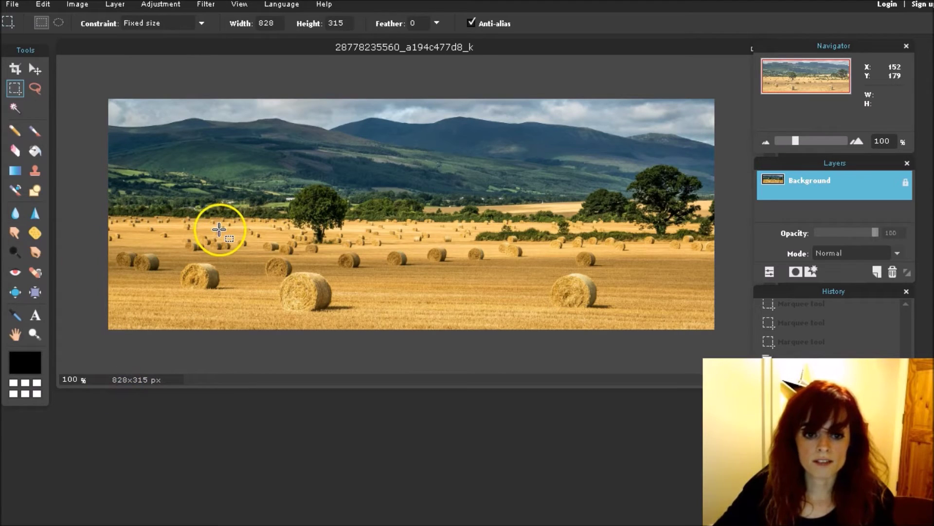
left_click(36, 315)
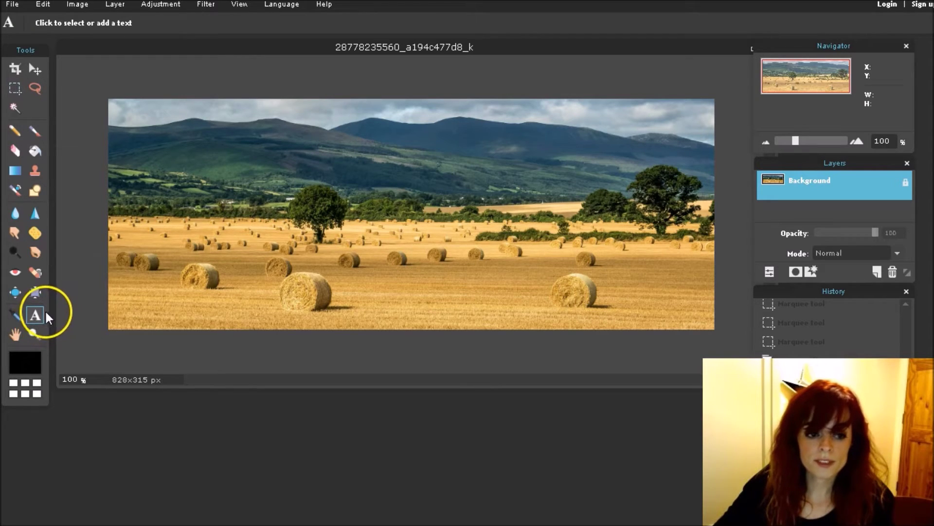
Add the text 'Visit Ireland' over the hills and set its font to [ank]*.
left_click(266, 154)
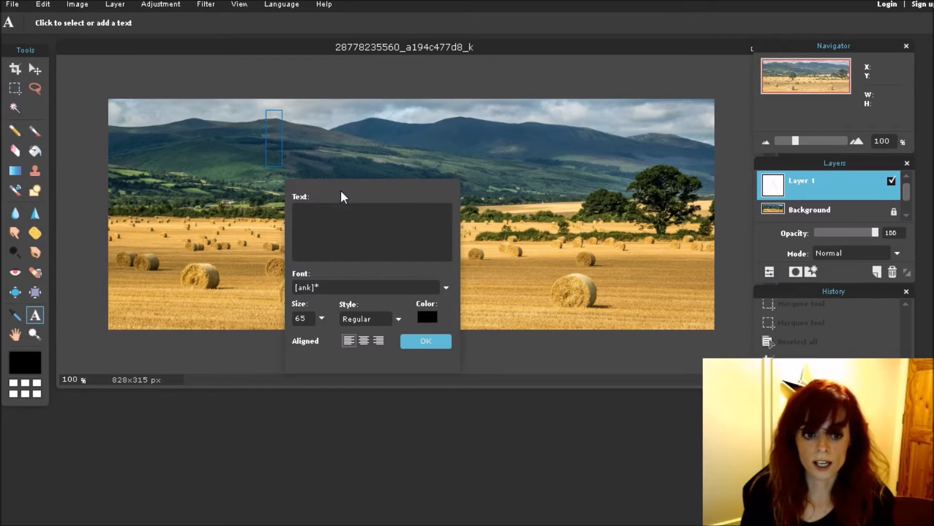
type("V")
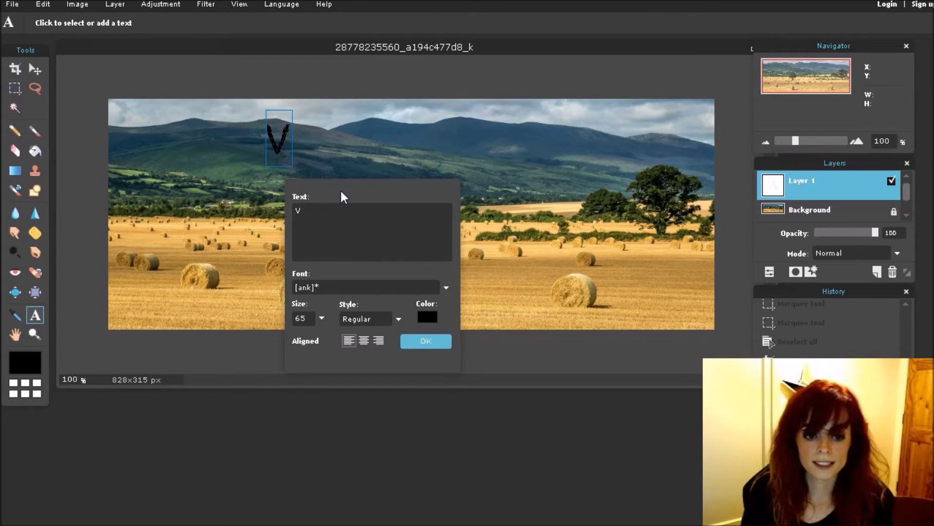
type("isit ")
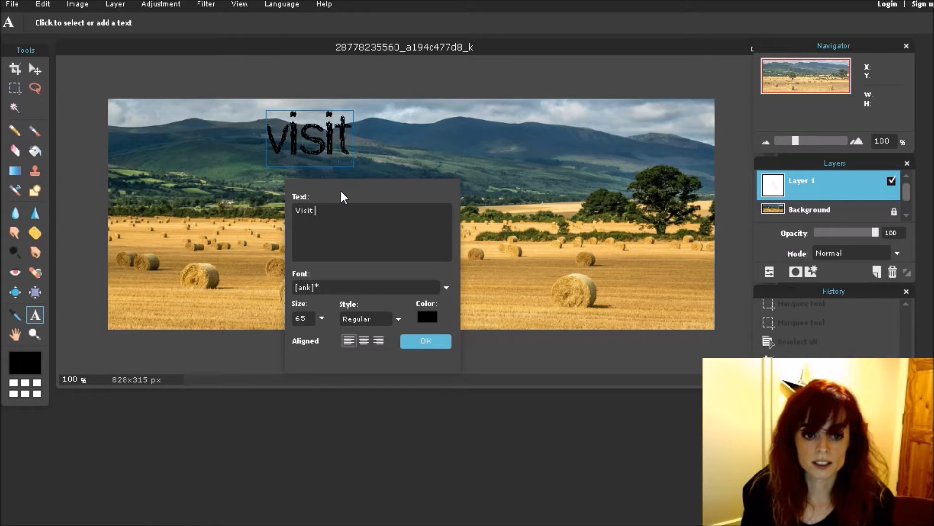
type("Ireland")
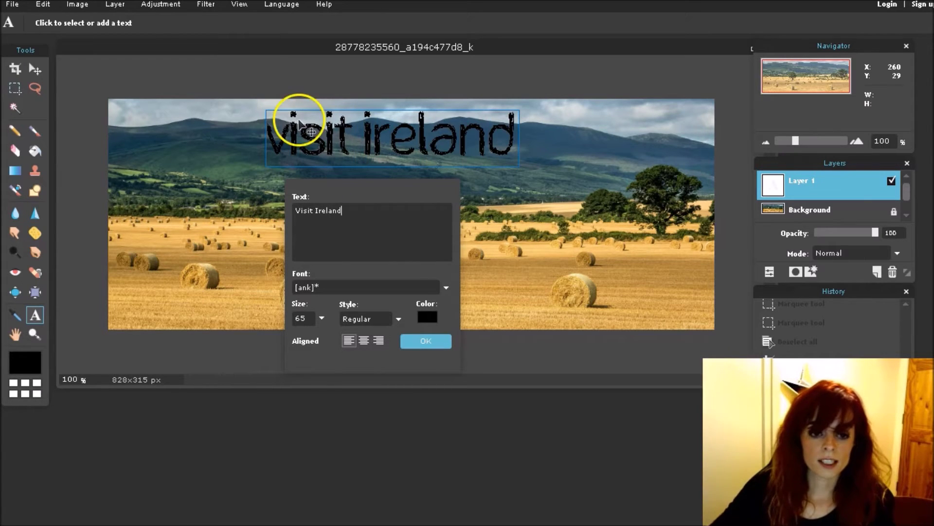
left_click(421, 287)
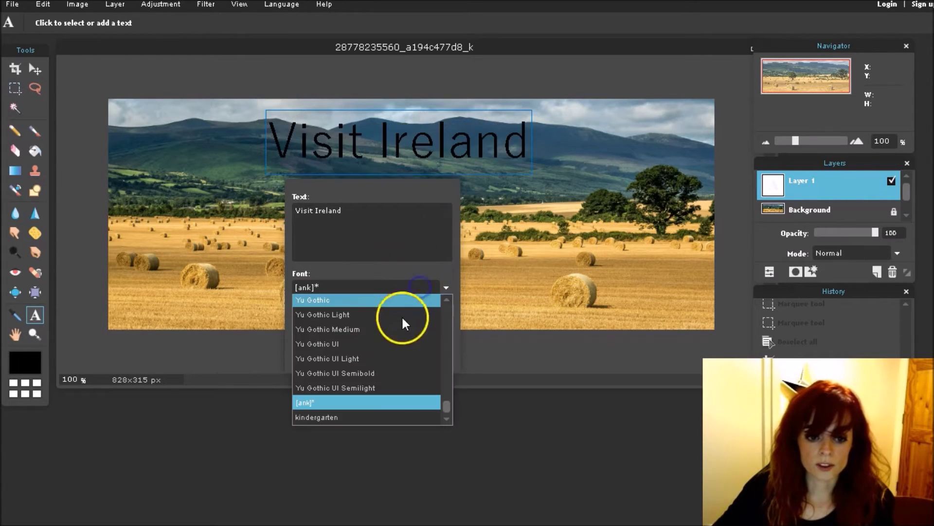
left_click(378, 401)
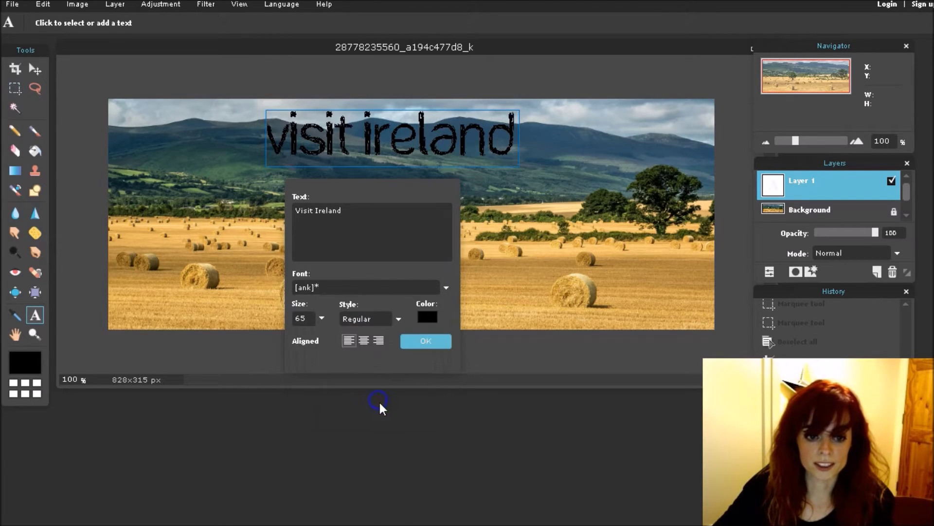
Change the text colour to red, hex c01b3f, in the Color selector.
left_click(427, 319)
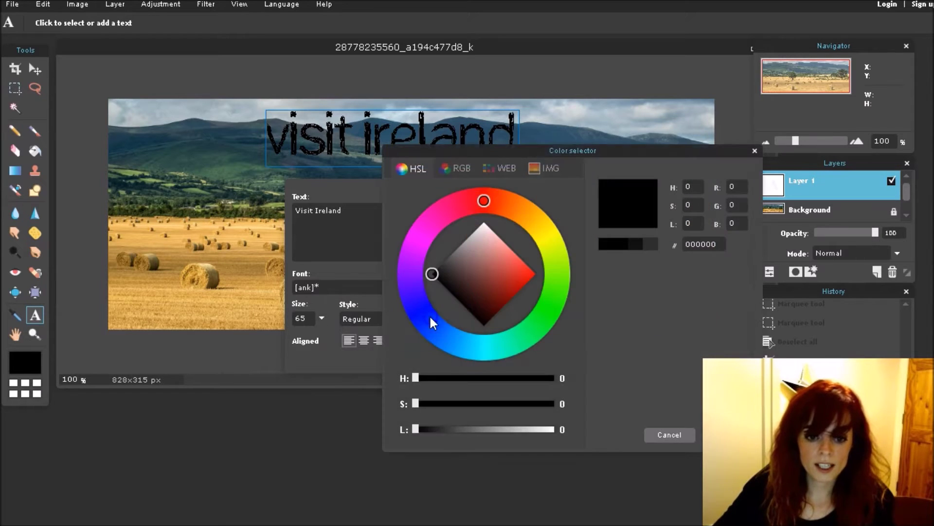
left_click(714, 245)
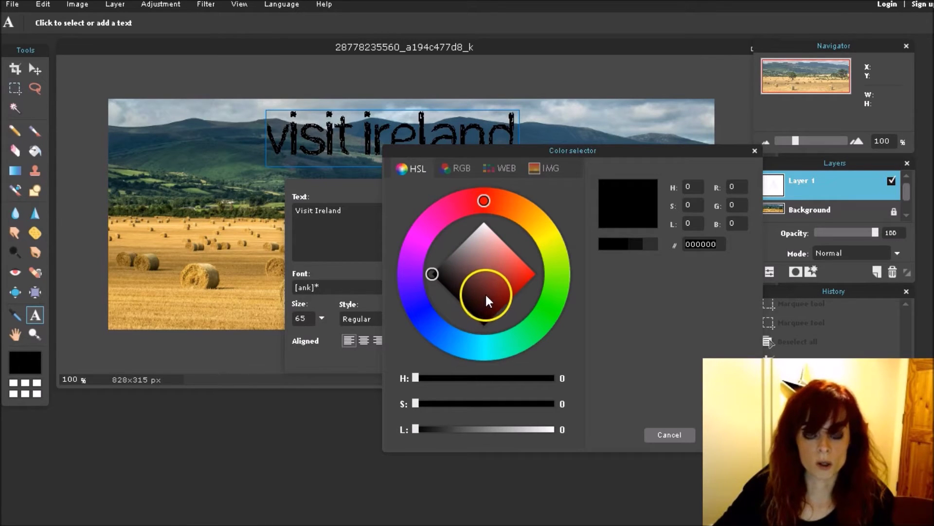
left_click(716, 246)
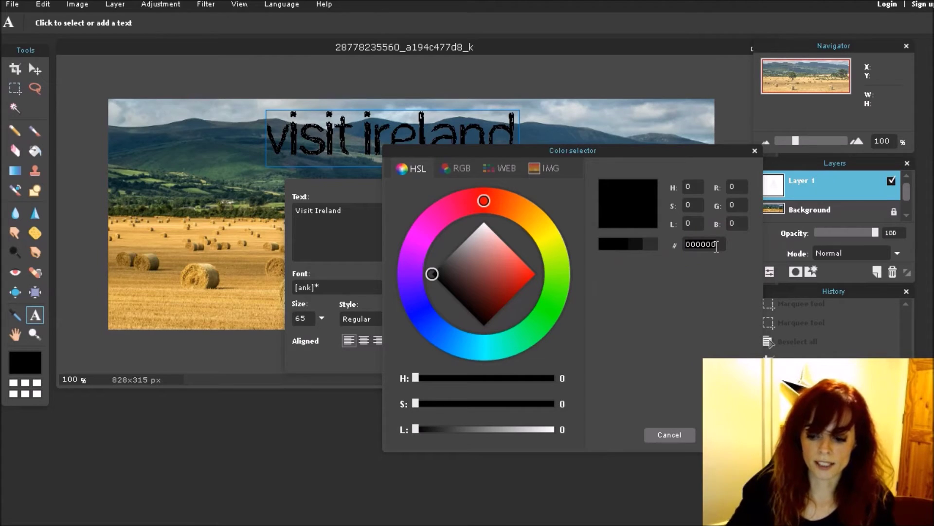
key("BackSpace")
key("BackSpace")
key("BackSpace")
key("BackSpace")
key("BackSpace")
key("BackSpace")
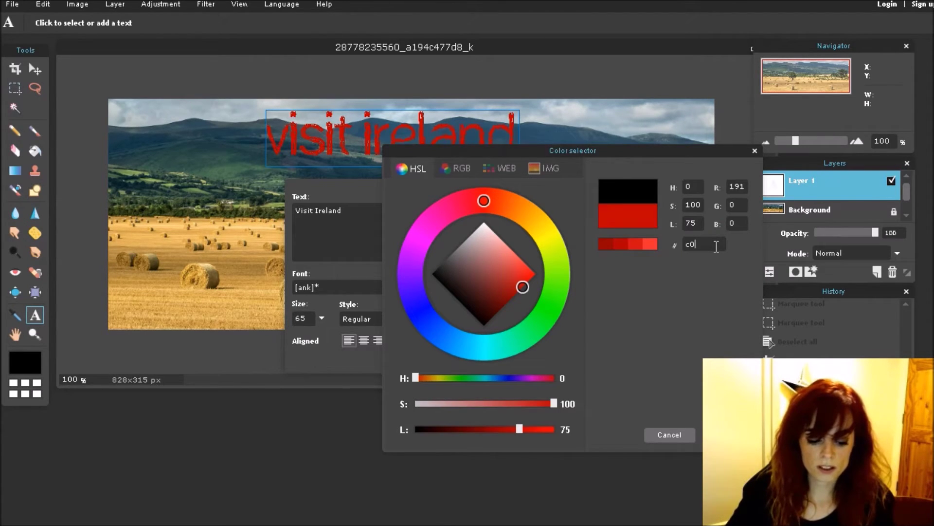
type("1b3f")
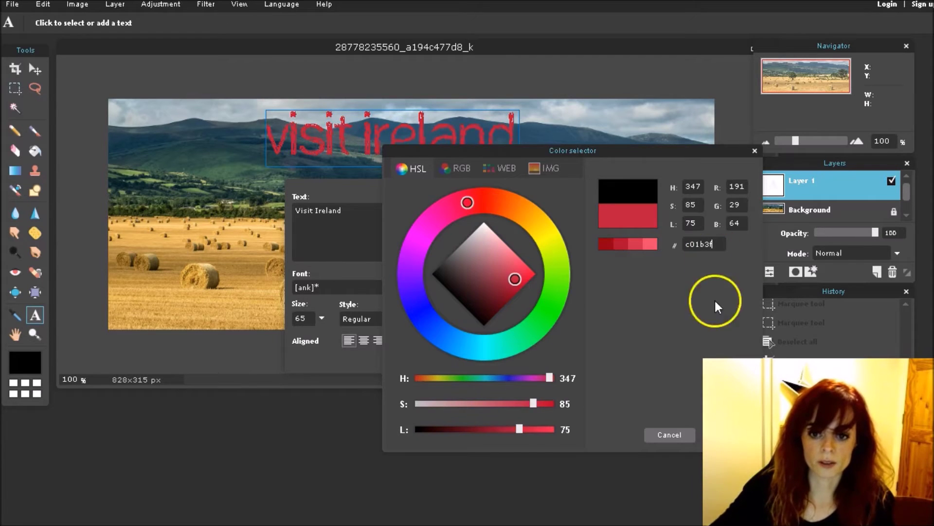
left_click_drag(644, 149, 583, 129)
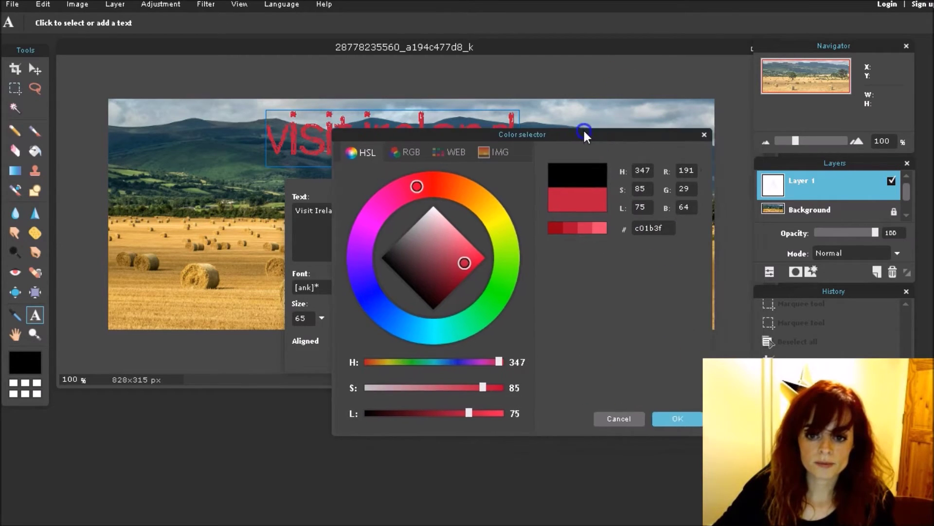
left_click(627, 401)
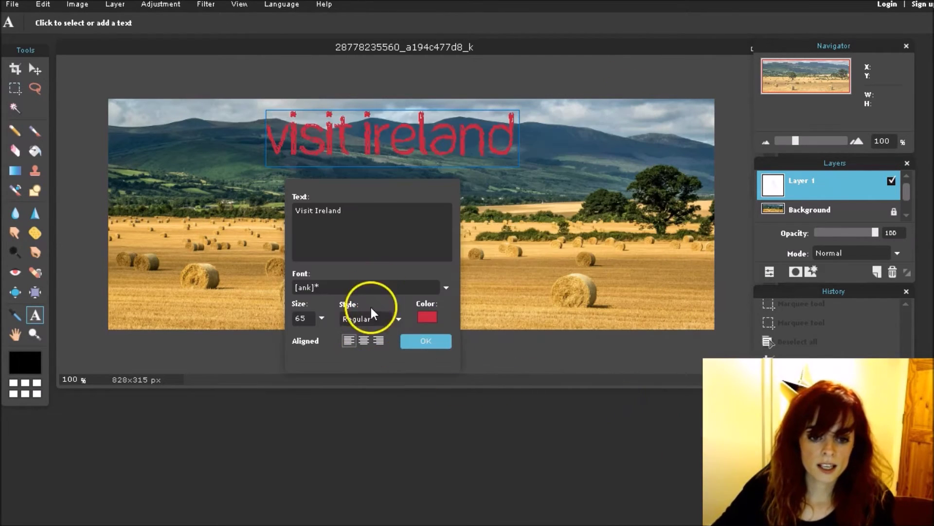
Set the text size to 74 and commit it as the Visit Ireland layer.
left_click(321, 317)
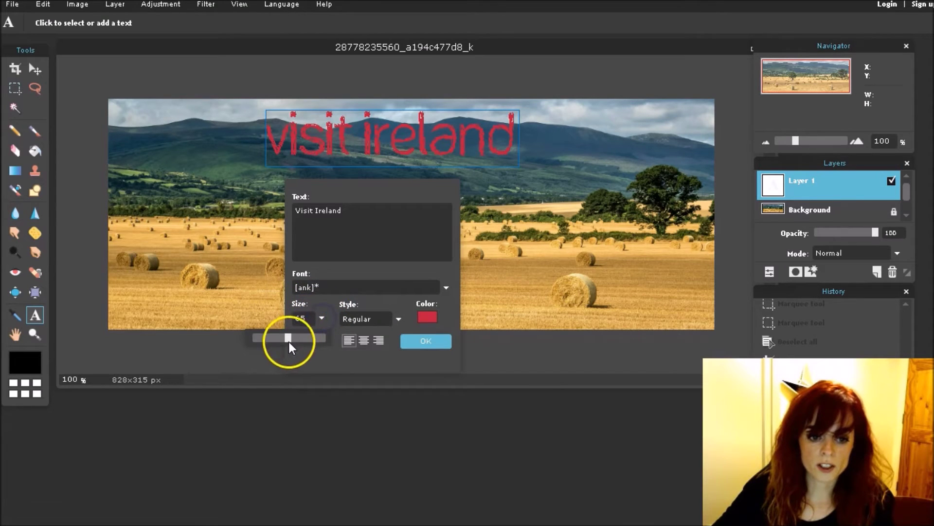
left_click_drag(288, 341, 291, 346)
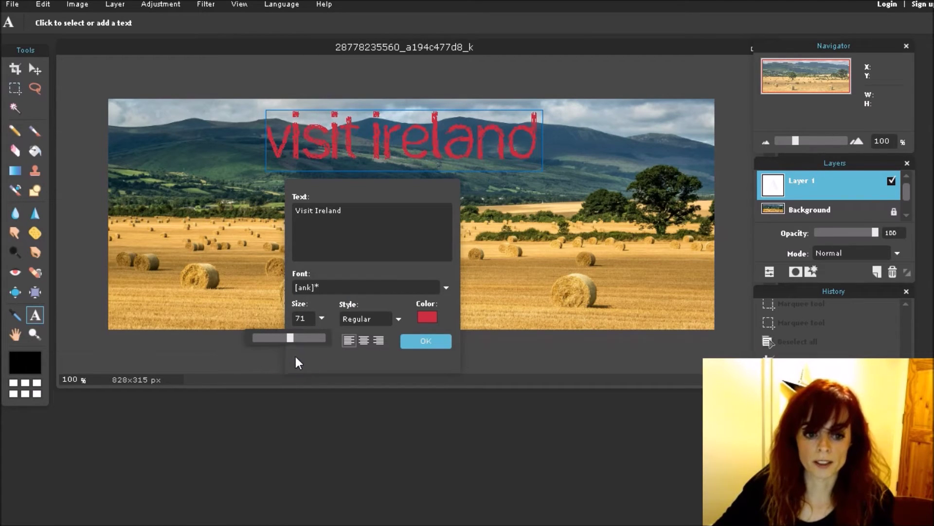
mouse_move(293, 335)
left_mouse_down()
mouse_move(261, 335)
mouse_move(291, 334)
left_mouse_up()
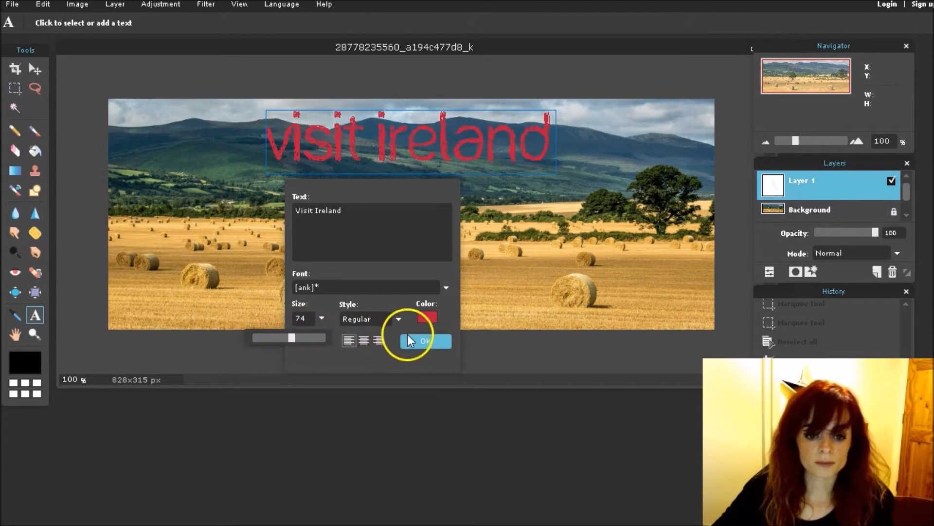
left_click(422, 342)
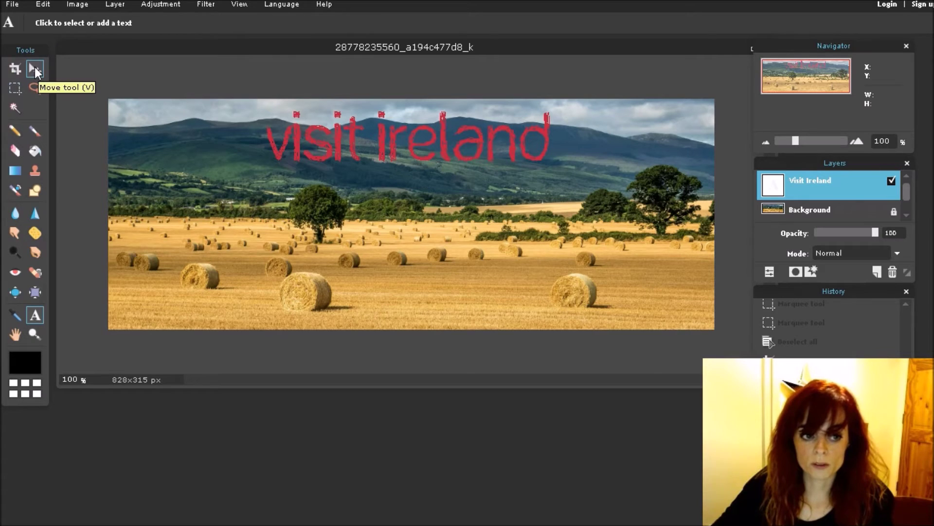
Move the 'visit ireland' title with the Move tool to the canvas centre over the hills.
left_click(35, 71)
left_click_drag(319, 137, 479, 142)
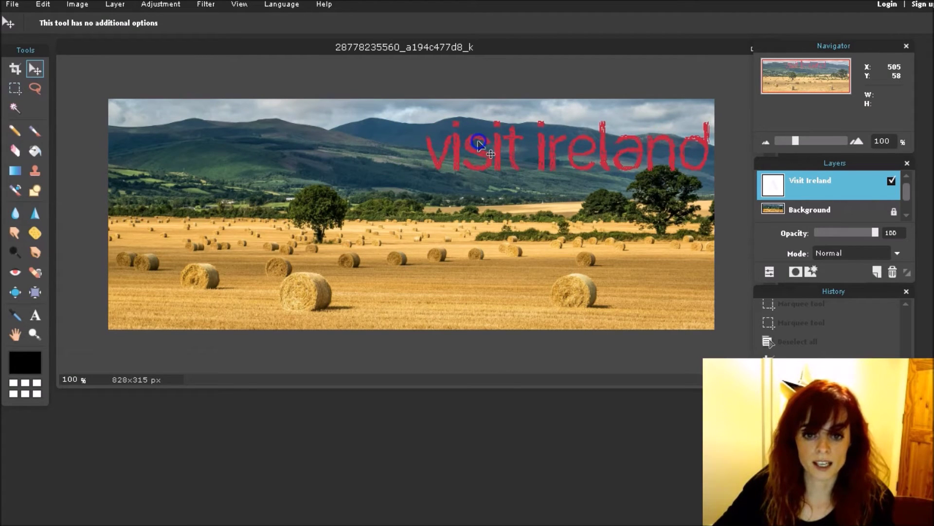
left_click_drag(479, 143, 475, 140)
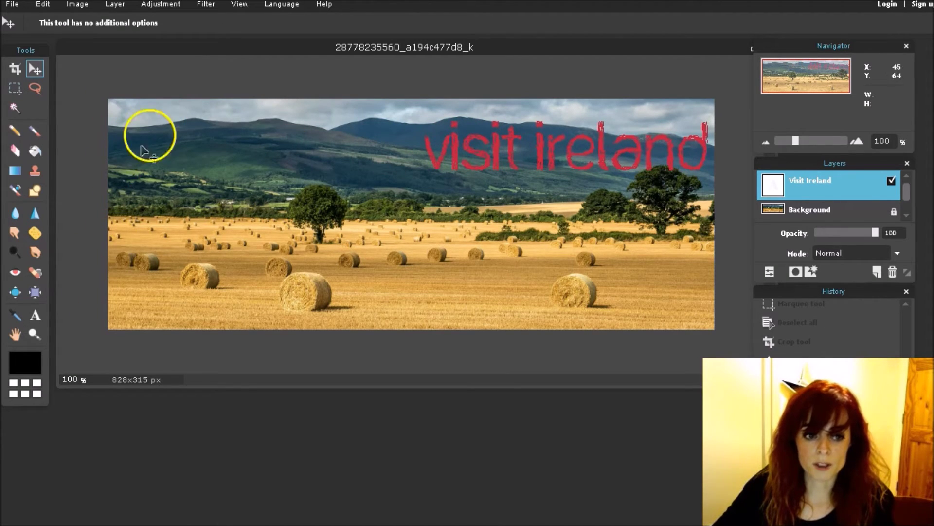
left_click_drag(604, 140, 444, 152)
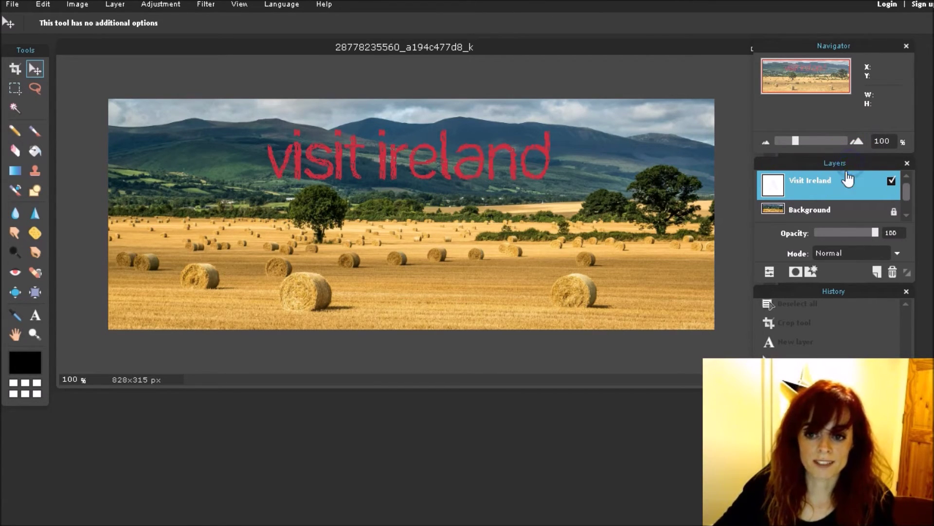
Add empty Layer 2 above the Background, below Visit Ireland, and enlarge the Layers panel.
left_click(816, 214)
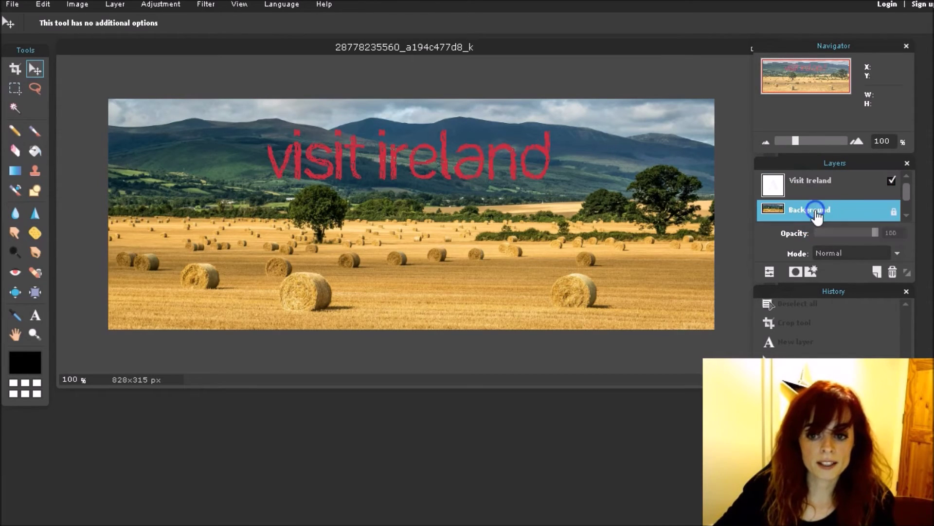
left_click(820, 183)
left_click(894, 253)
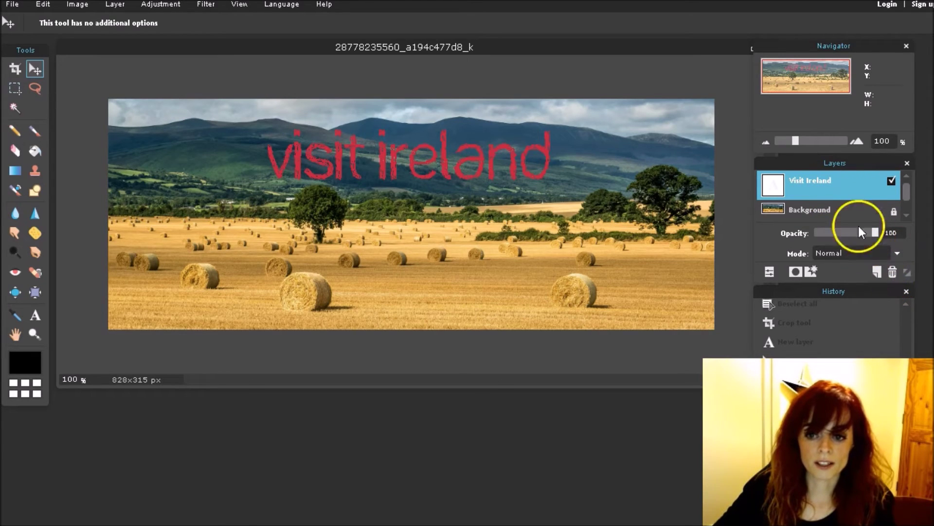
left_click(853, 213)
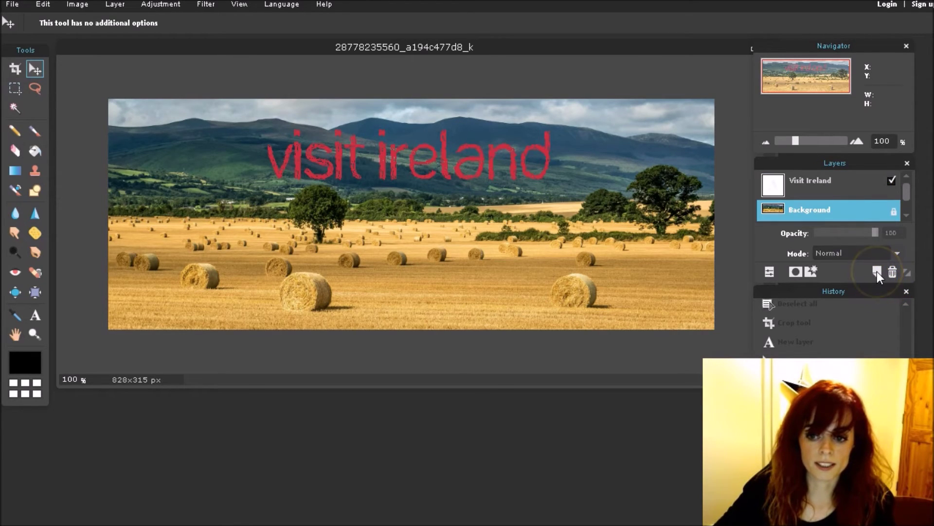
left_click(877, 272)
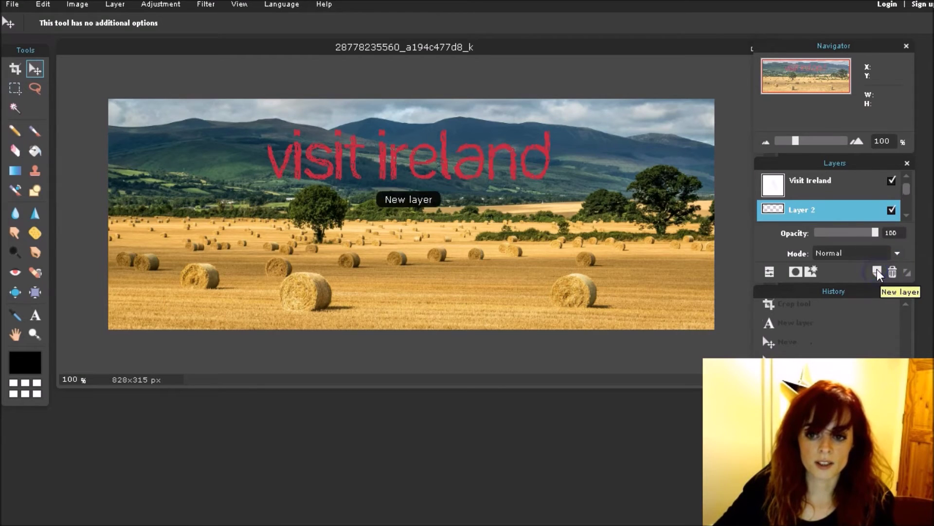
left_click_drag(907, 272, 907, 325)
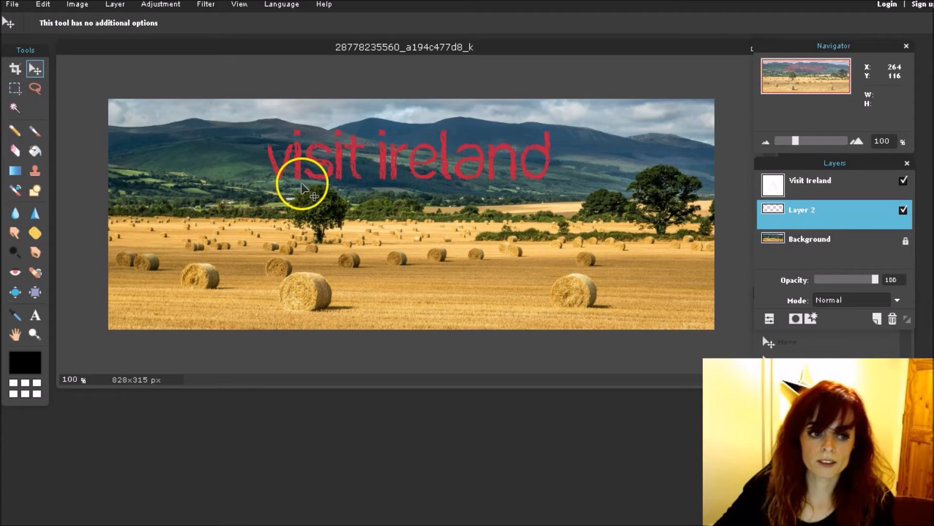
Draw a free-size 437×126 px rectangular marquee around the 'visit ireland' text, using No restriction.
left_click(12, 89)
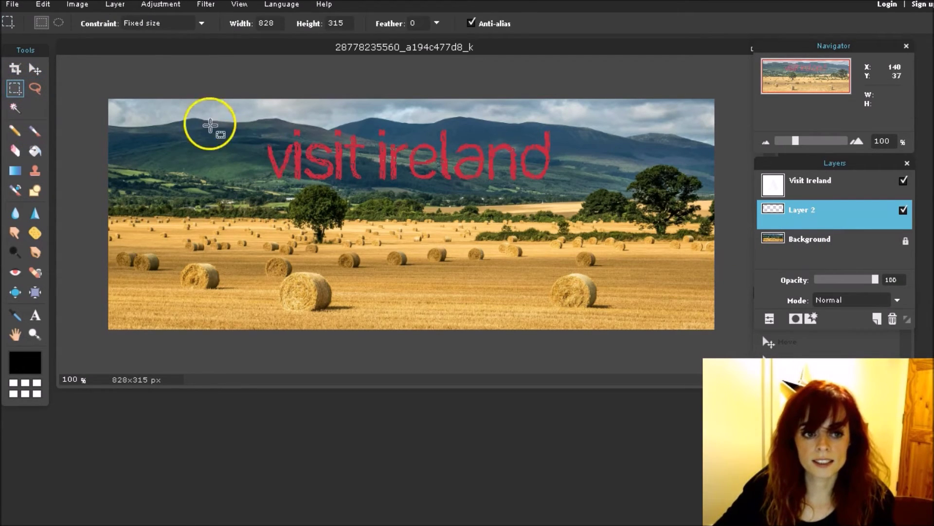
left_click(166, 23)
left_click(176, 34)
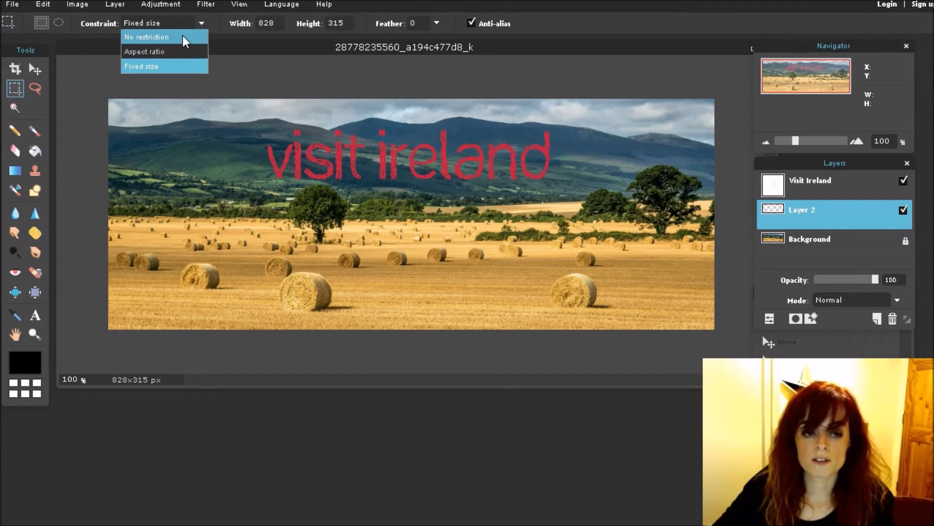
left_click(183, 36)
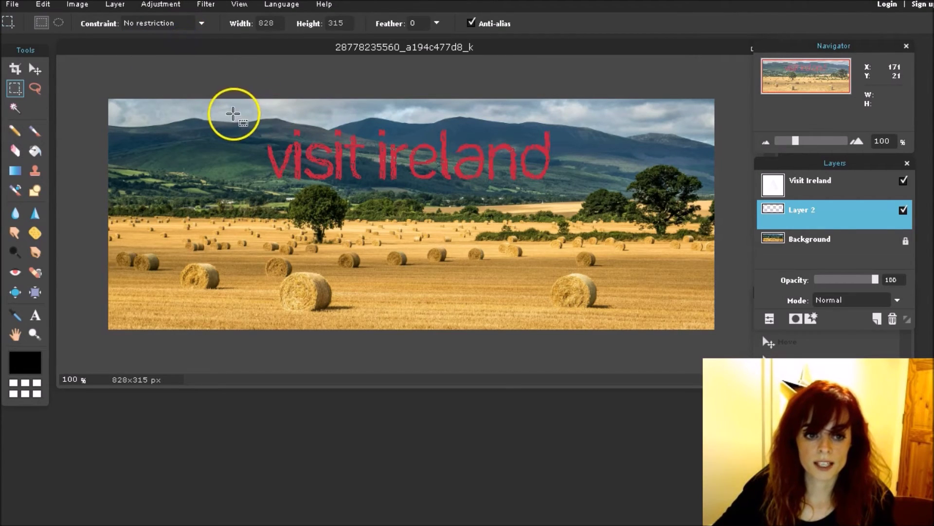
left_click_drag(235, 111, 259, 159)
left_click_drag(200, 124, 568, 202)
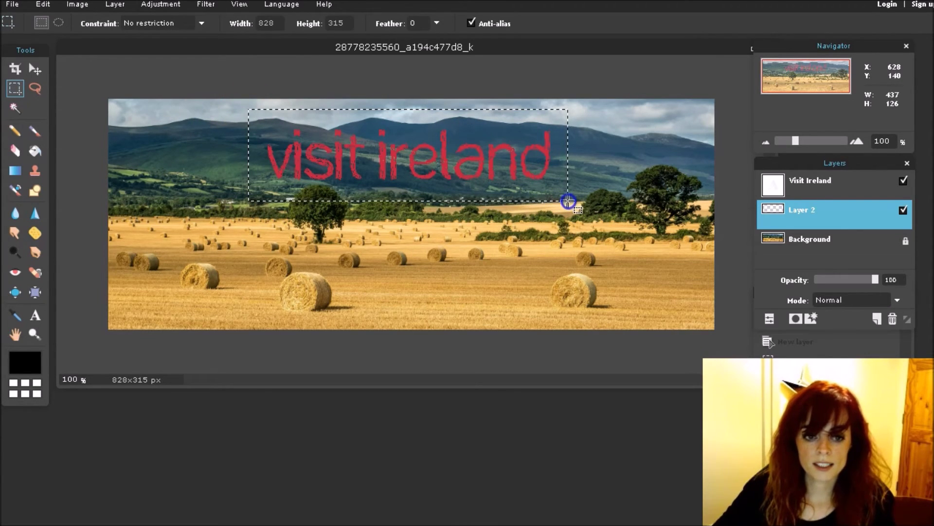
Set the foreground paint colour to pure white.
left_click(33, 369)
left_click_drag(392, 202, 385, 148)
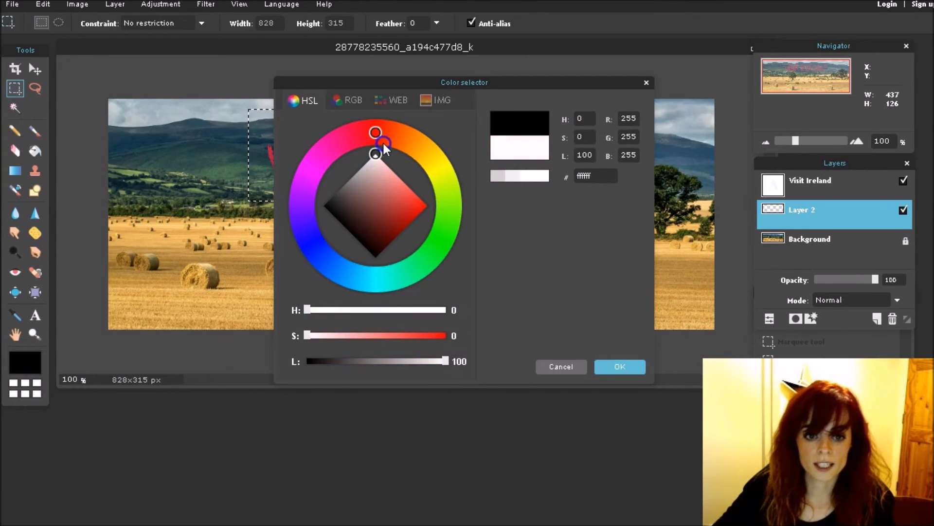
left_click(631, 371)
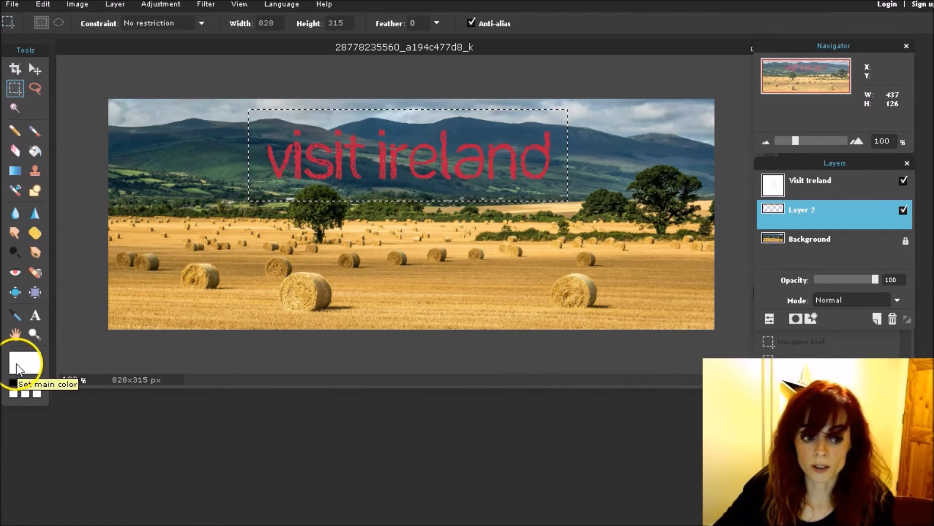
Fill the marquee on Layer 2 with white using the Paint Bucket, then deselect.
left_click(35, 151)
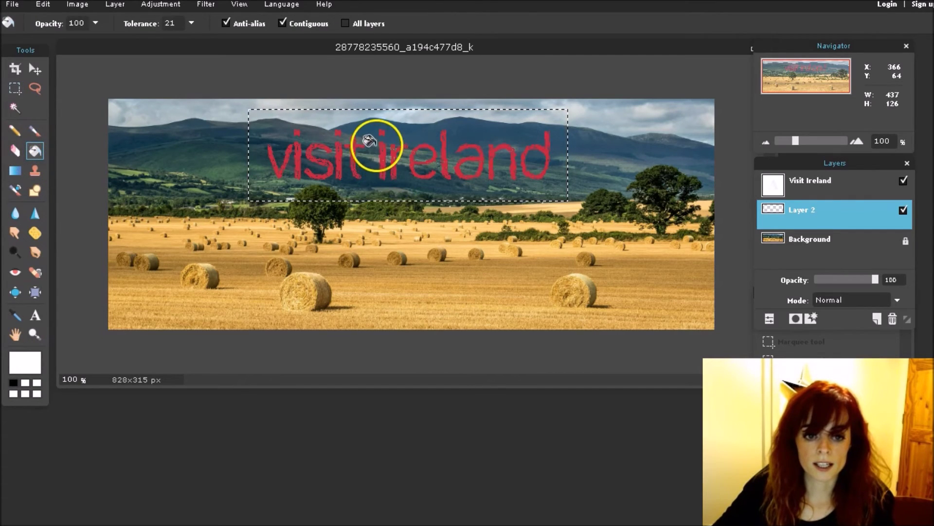
left_click(373, 142)
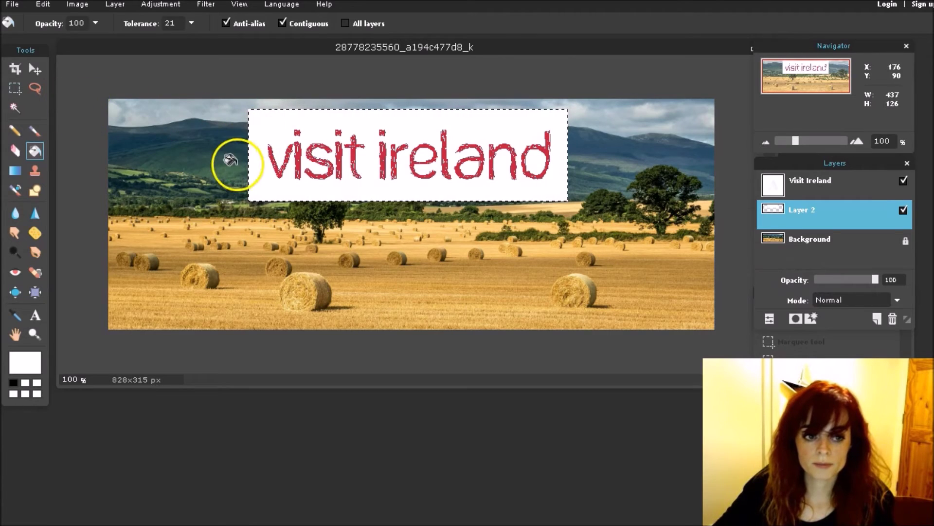
left_click(15, 88)
left_click(205, 158)
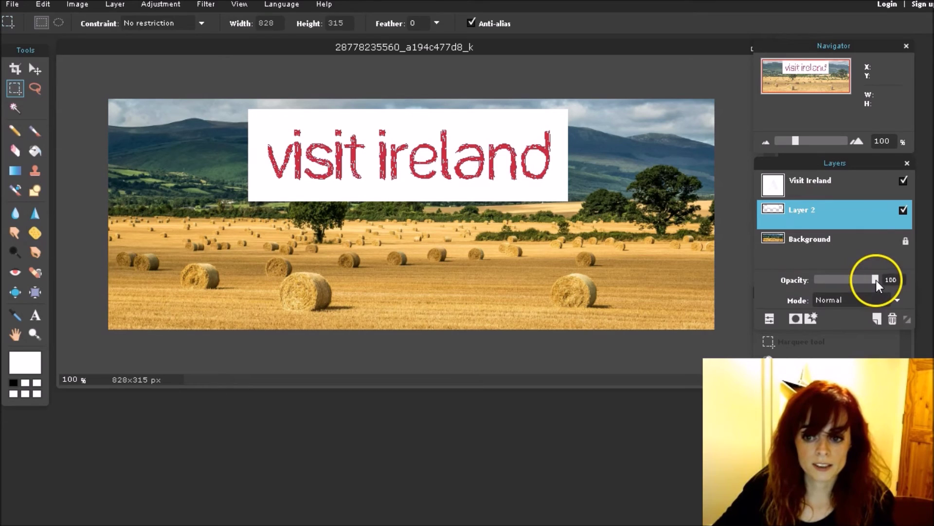
Lower Layer 2's opacity to 61% so the hills show through the white box.
left_click_drag(876, 281, 806, 274)
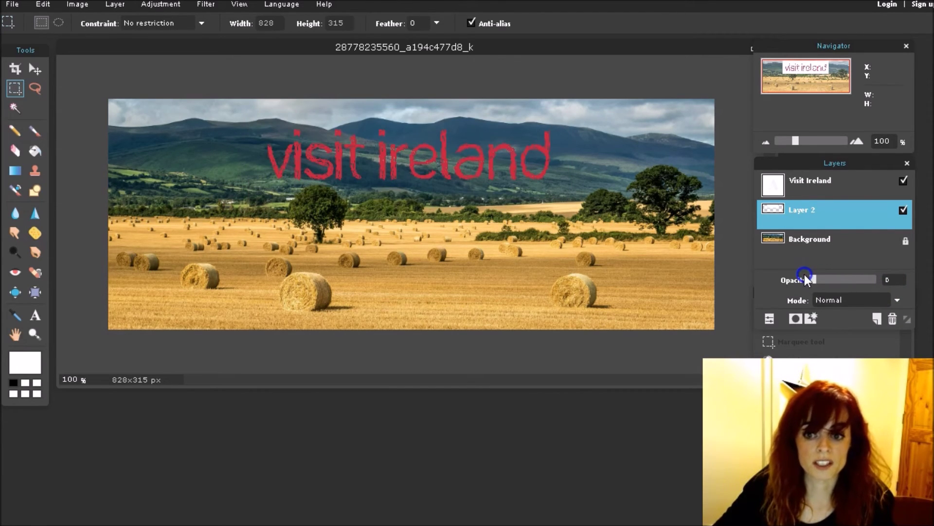
left_click_drag(804, 276, 876, 278)
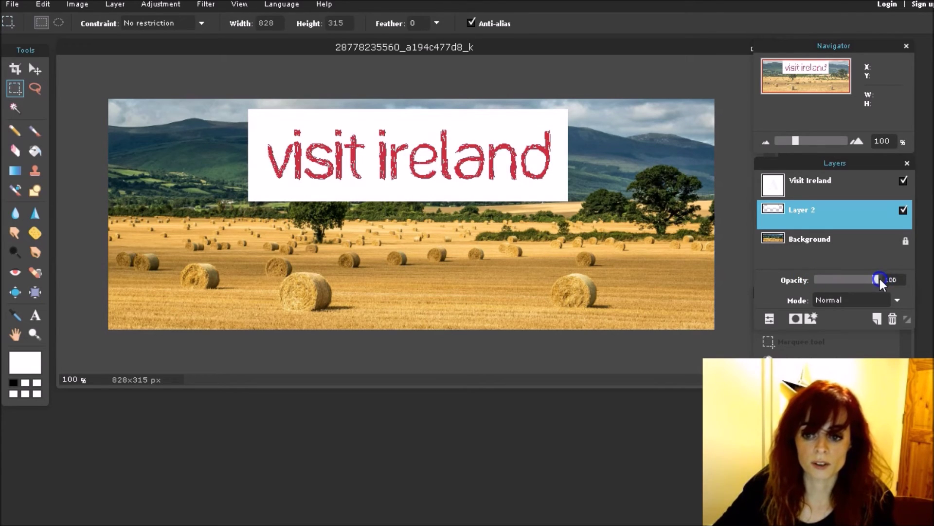
left_click_drag(880, 279, 848, 272)
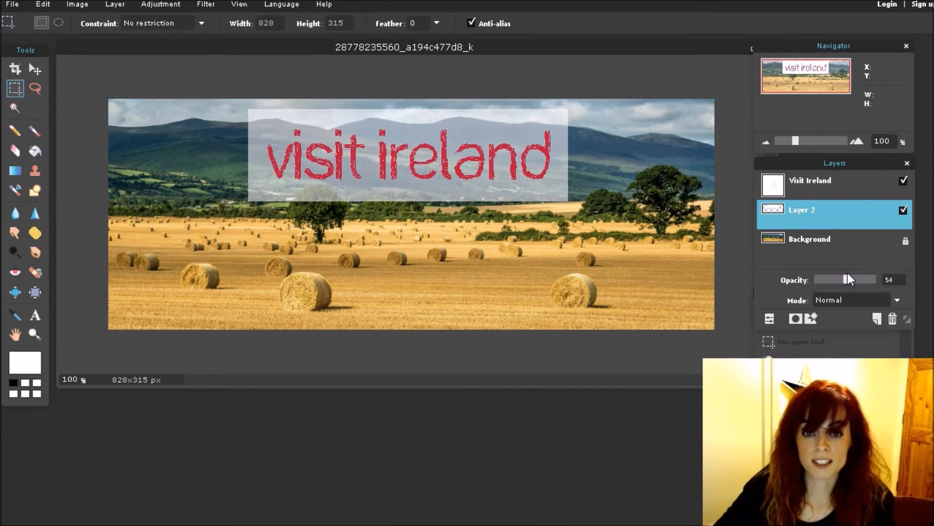
left_click_drag(847, 273, 851, 276)
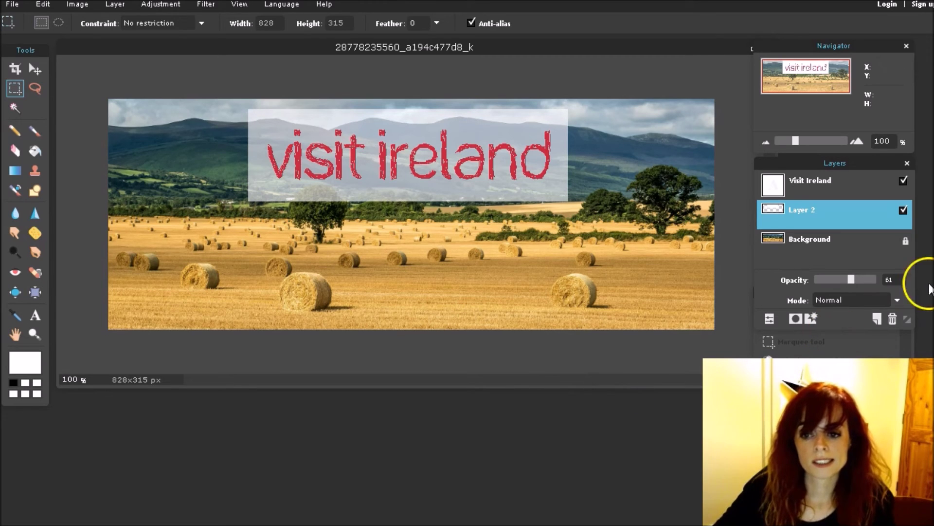
Add a new empty Layer 3 above Layer 2 and keep it selected.
left_click(876, 319)
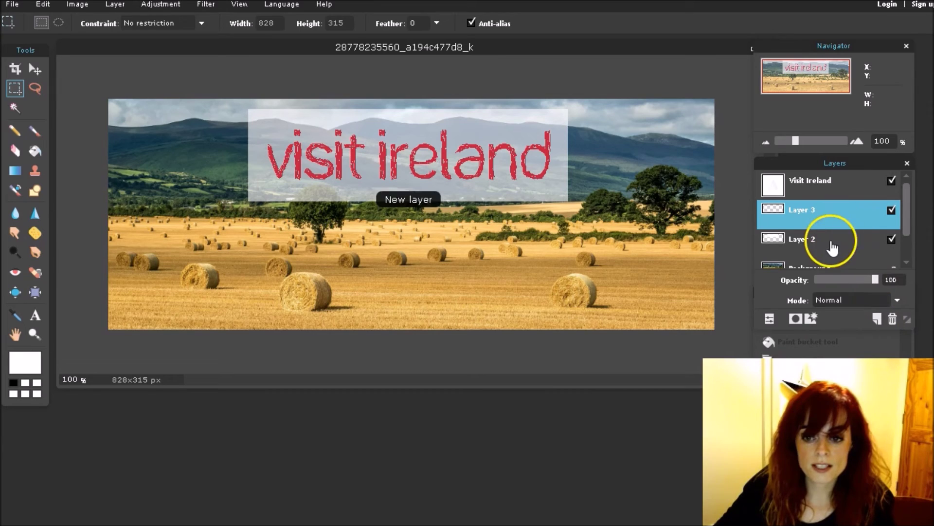
left_click(807, 242)
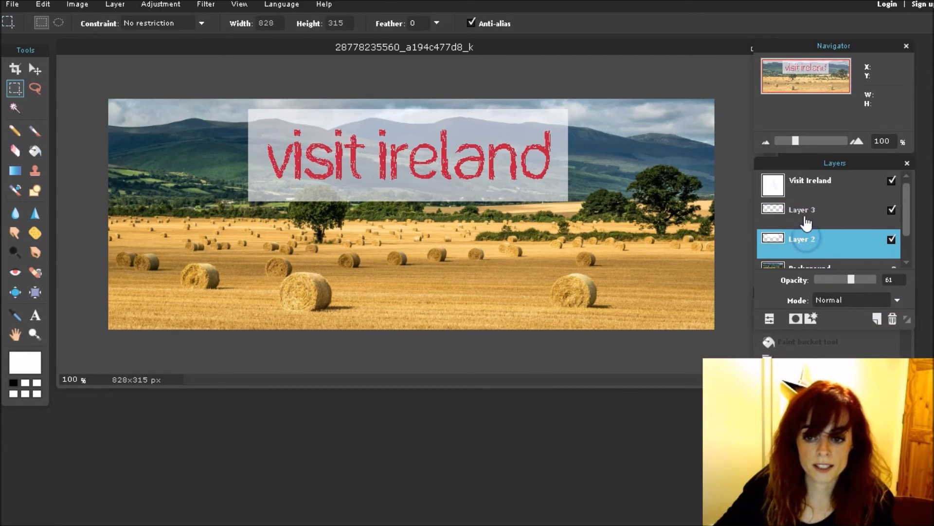
left_click(808, 213)
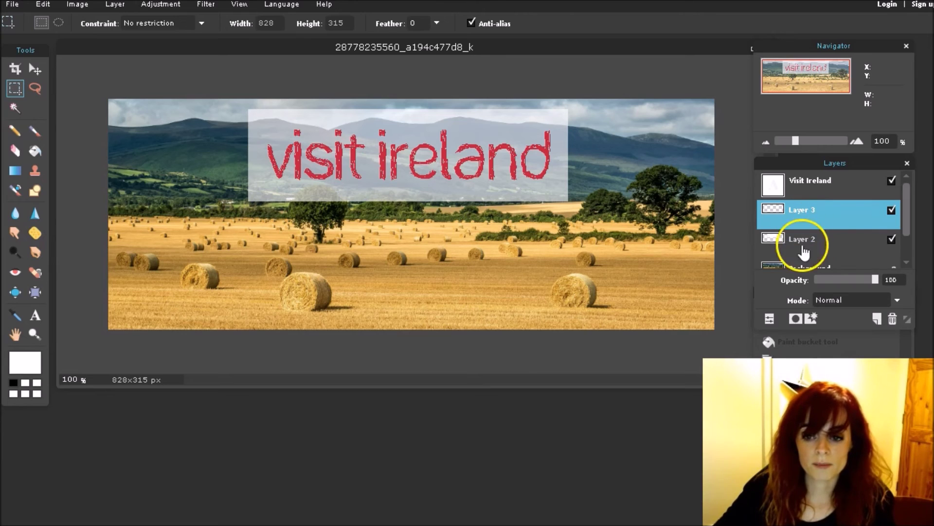
Hide Layer 2, the white box layer.
left_click(892, 238)
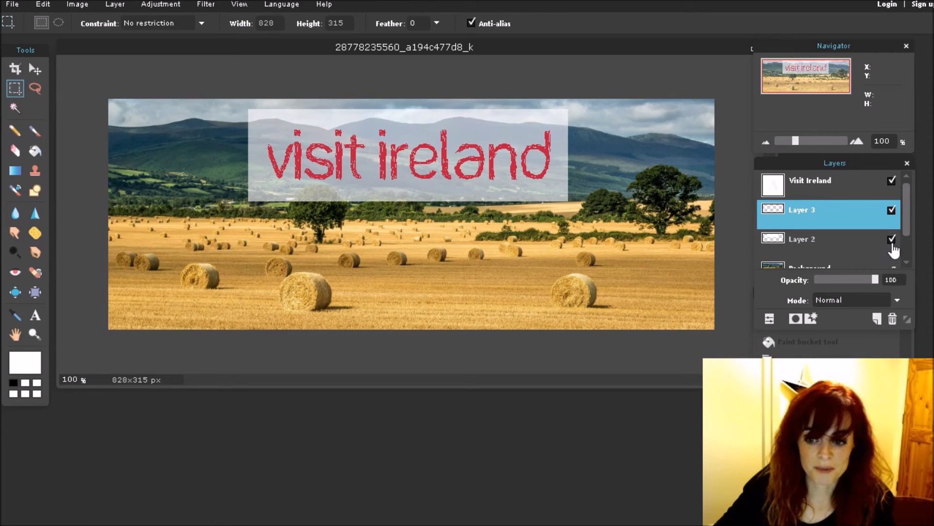
left_click(892, 241)
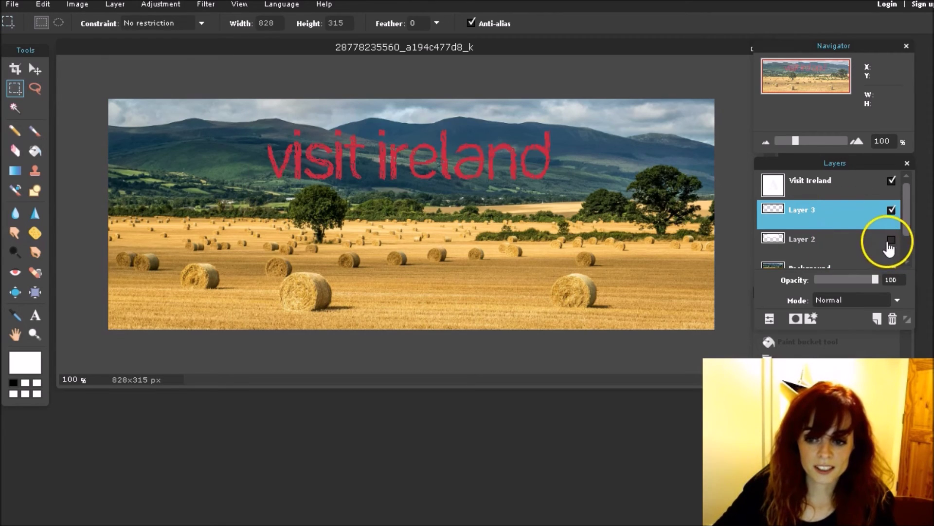
left_click(891, 240)
left_click(892, 240)
mouse_move(845, 208)
left_mouse_down()
mouse_move(740, 208)
mouse_move(834, 214)
left_mouse_up()
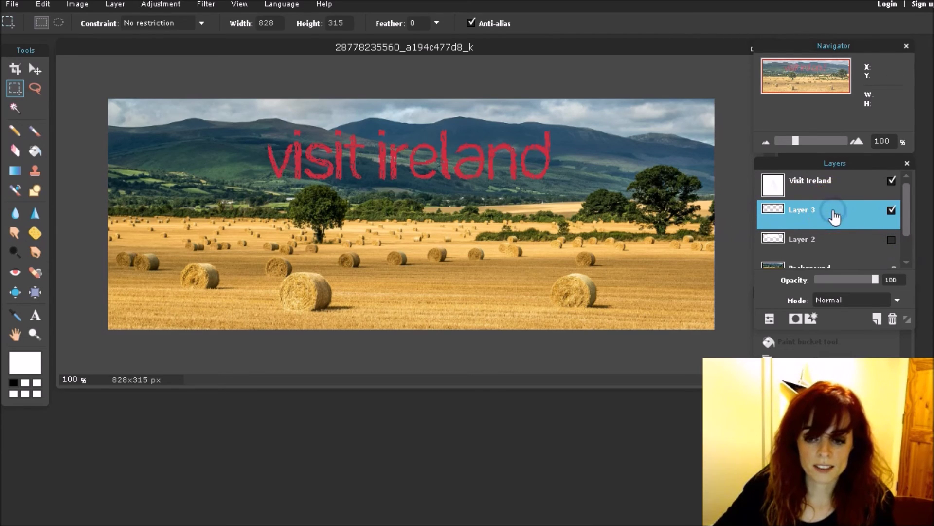
left_click_drag(770, 218, 29, 365)
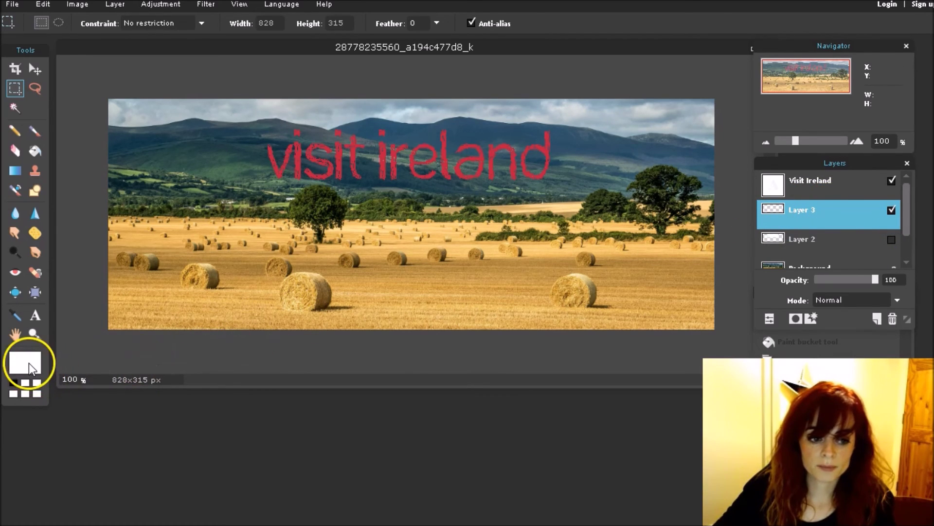
Set the foreground paint colour to black.
left_click(30, 366)
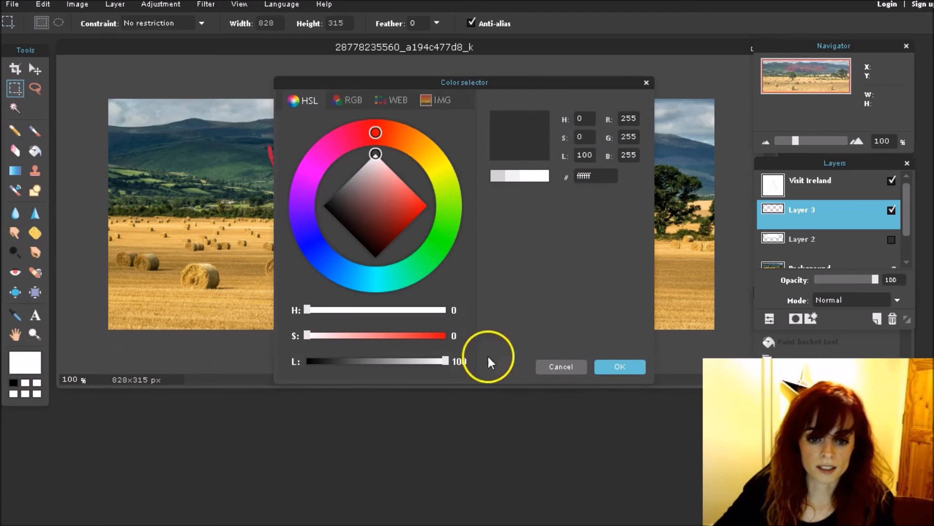
left_click_drag(392, 215, 380, 265)
left_click_drag(556, 367, 630, 368)
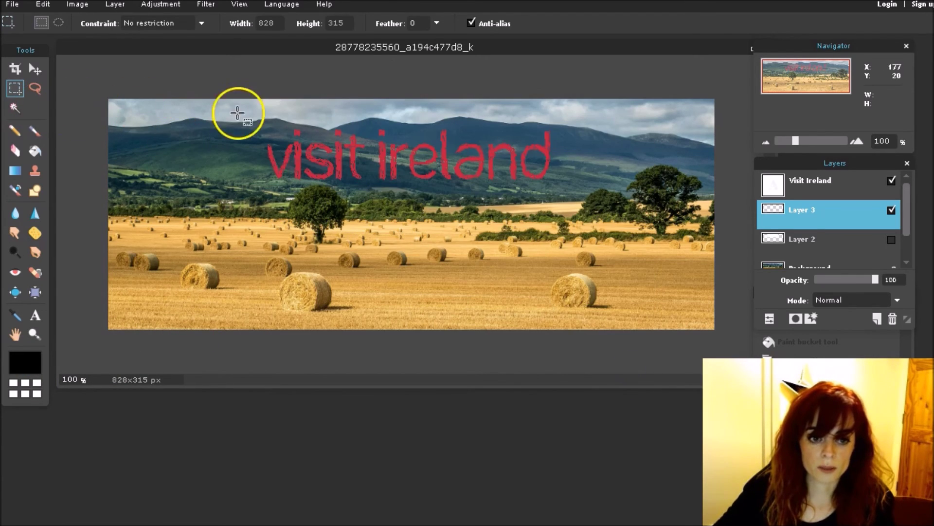
Fill a rectangle around the text on Layer 3 with black and lower its opacity to 67%.
left_click_drag(251, 117, 568, 193)
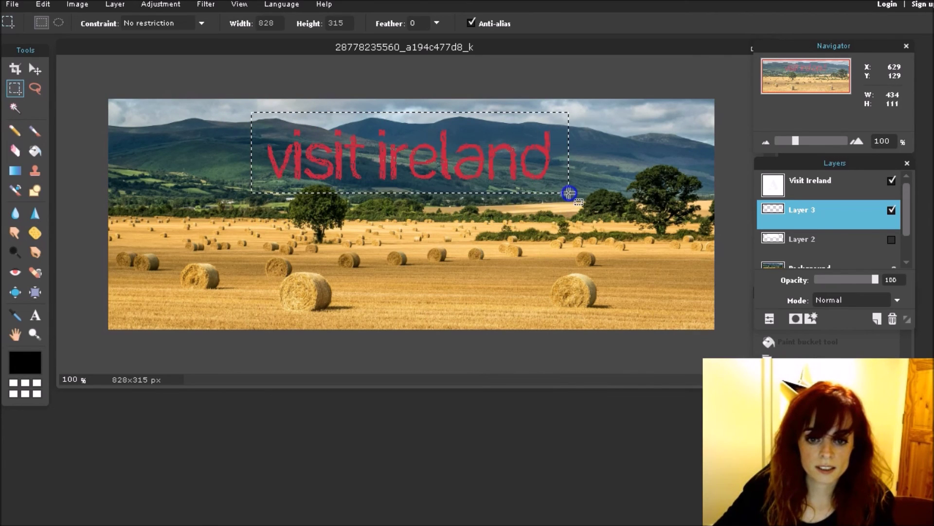
left_click(35, 151)
left_click(443, 156)
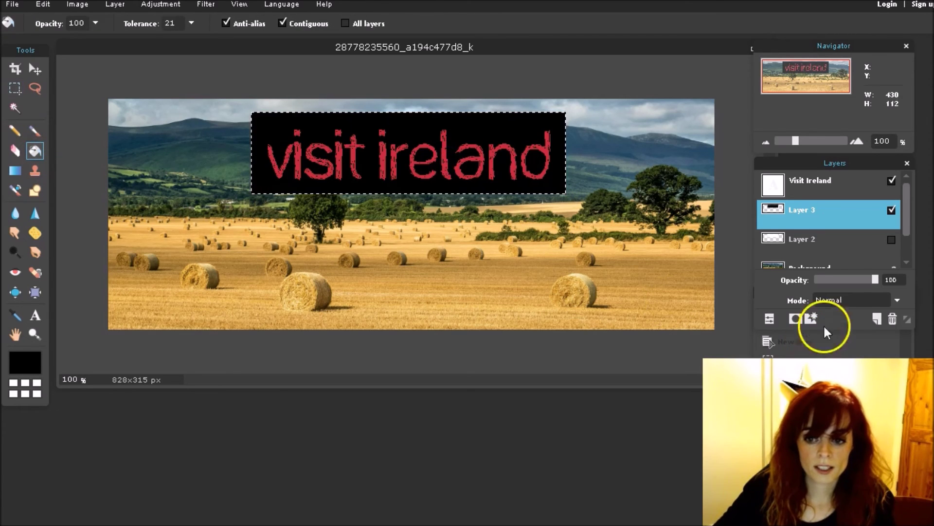
left_click(16, 88)
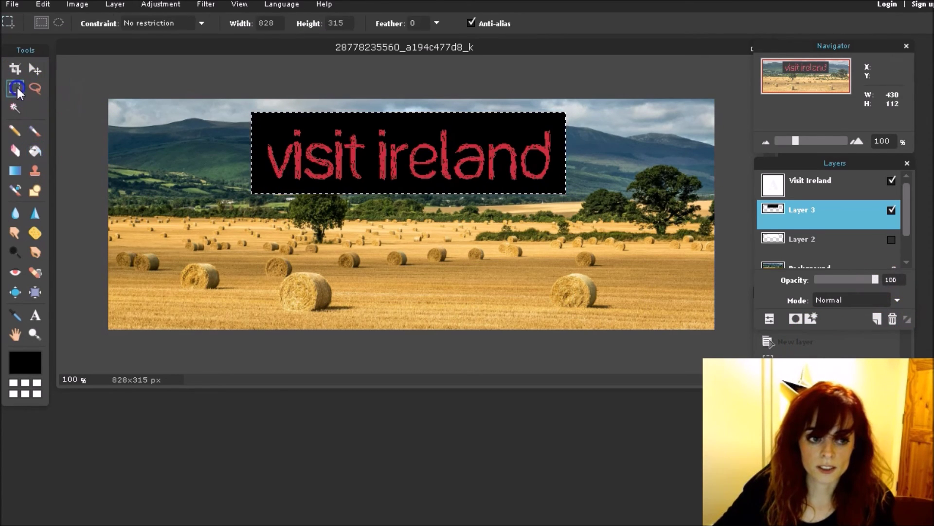
left_click_drag(875, 280, 859, 282)
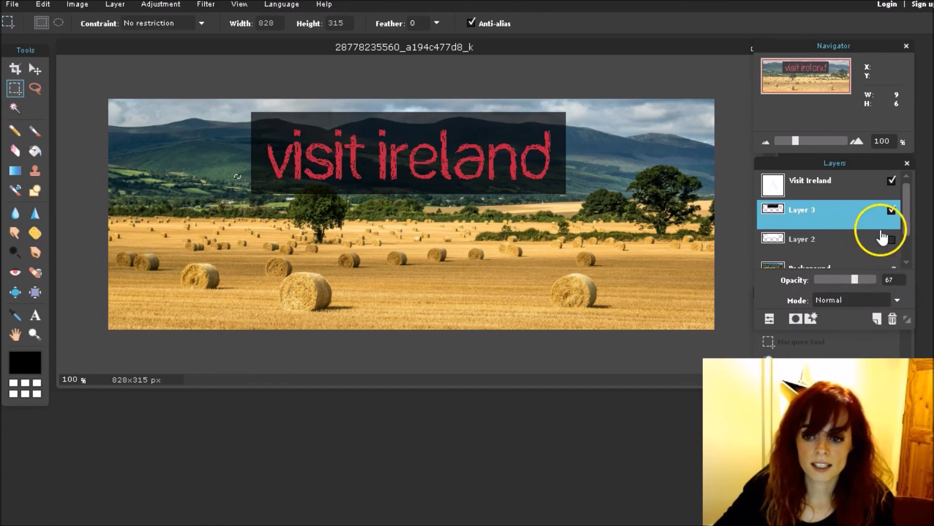
Show the white-box Layer 2, hide the black-box Layer 3, and start File > Save.
left_click_drag(908, 223, 908, 225)
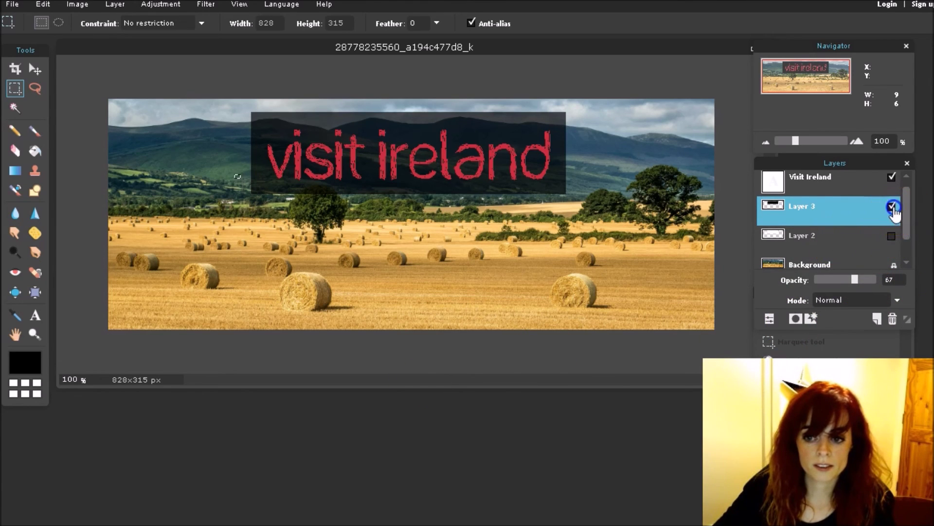
left_click(893, 206)
left_click(891, 235)
left_click(892, 235)
left_click(893, 207)
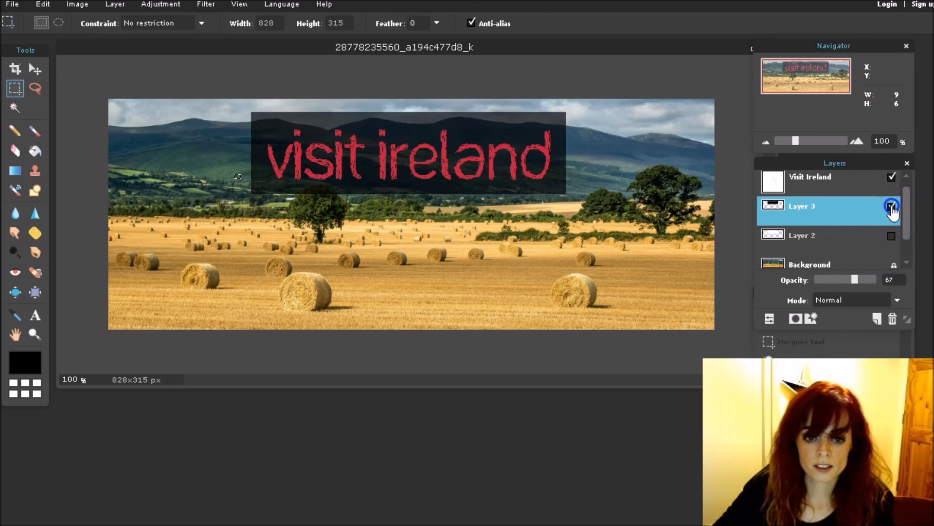
left_click(891, 236)
left_click(892, 207)
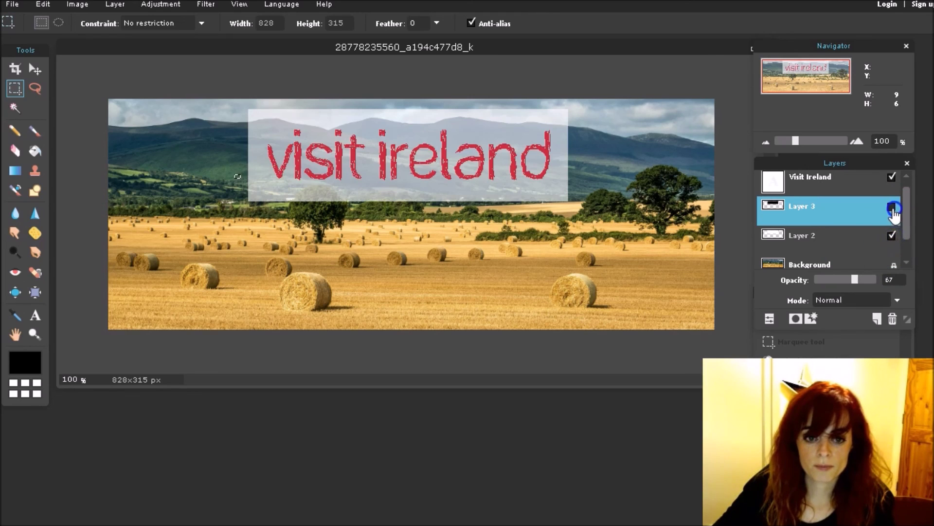
left_click(11, 7)
left_click(39, 86)
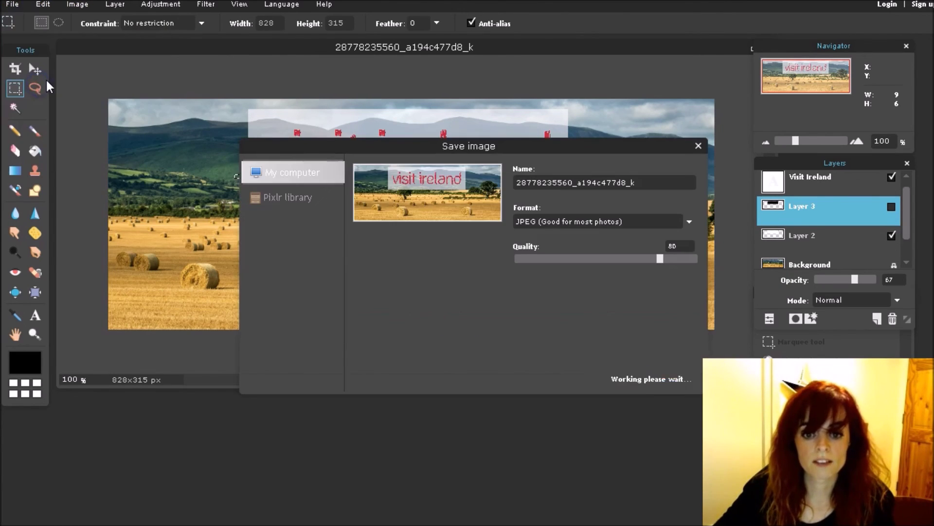